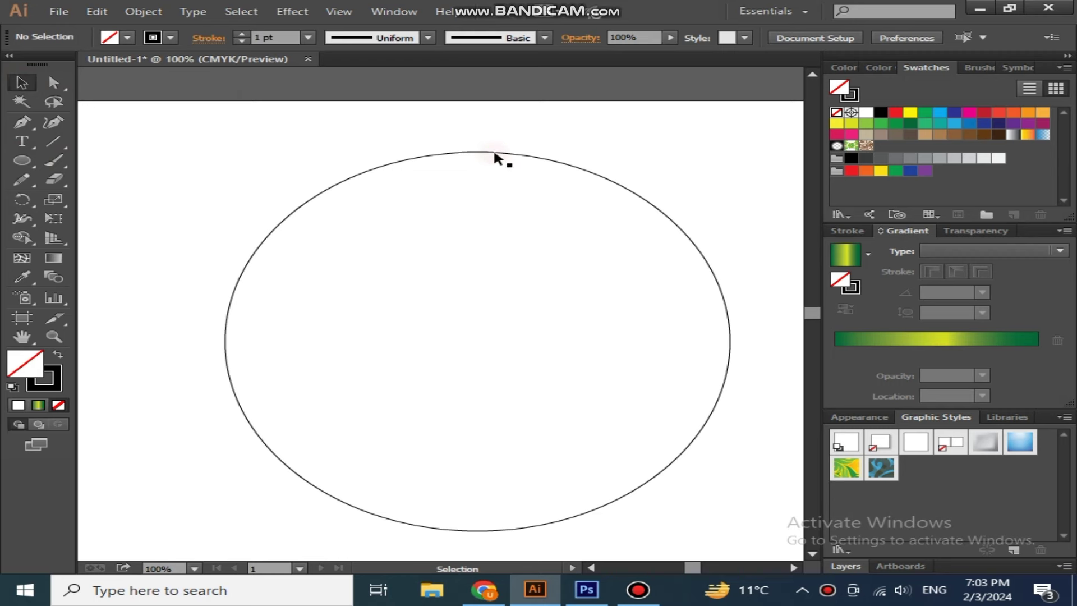
# Make two progressively smaller copies of the ellipse, nesting all three along their lower-right edge.
pyautogui.click(493, 151)
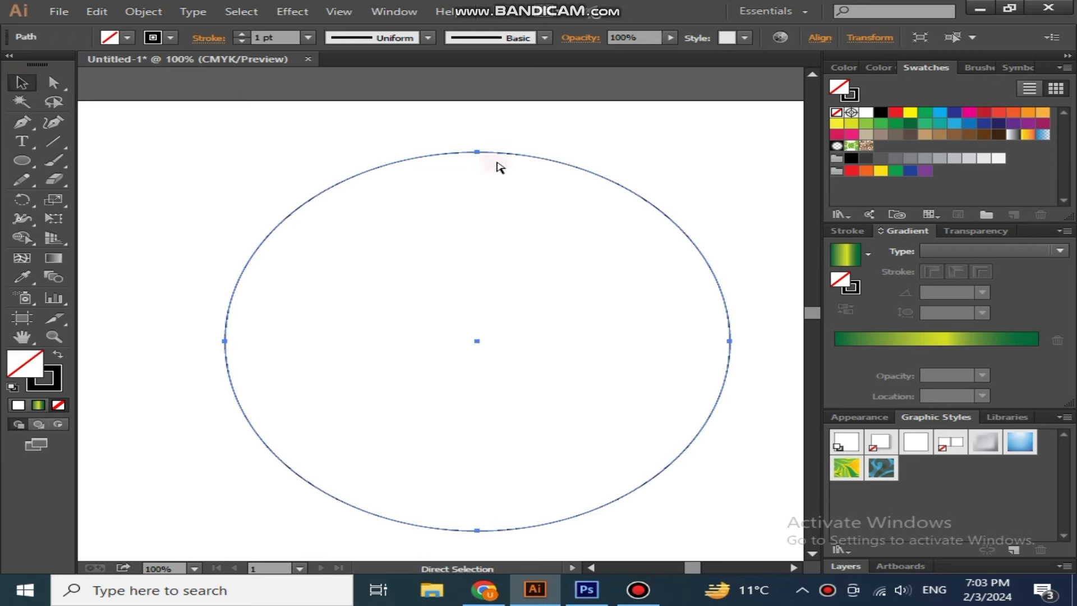
pyautogui.press('v')
pyautogui.moveTo(731, 152); pyautogui.dragTo(662, 203)
pyautogui.click(617, 247)
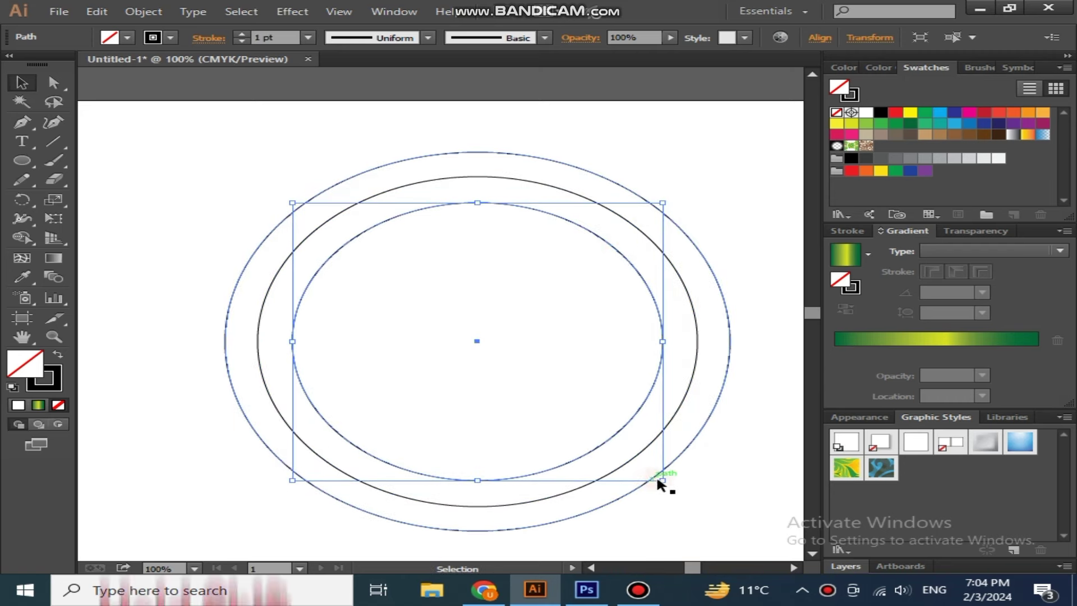
pyautogui.moveTo(663, 481); pyautogui.dragTo(691, 512)
pyautogui.click(424, 322)
pyautogui.hotkey('ctrl', 'a')
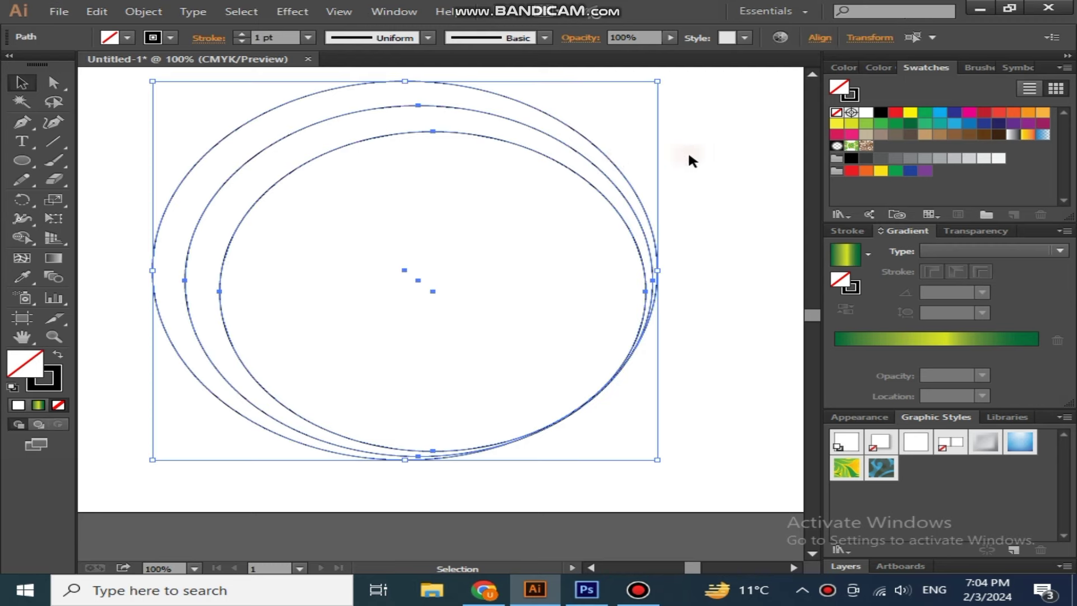
pyautogui.click(688, 160)
# Draw Pen cut lines across the upper-right and lower-left ellipse arcs.
pyautogui.click(22, 122)
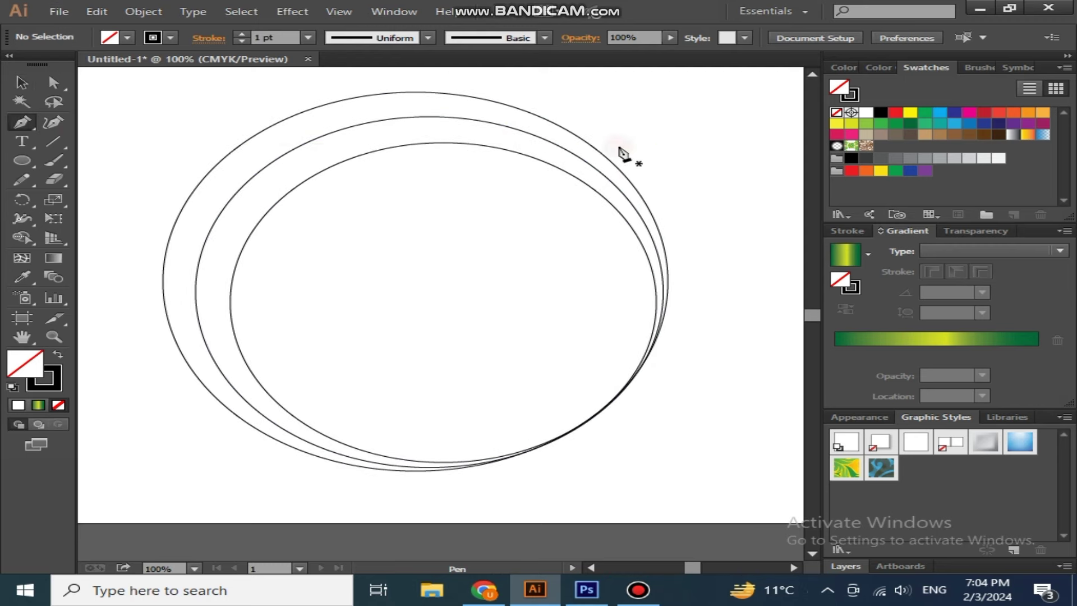
pyautogui.moveTo(633, 161); pyautogui.dragTo(612, 196)
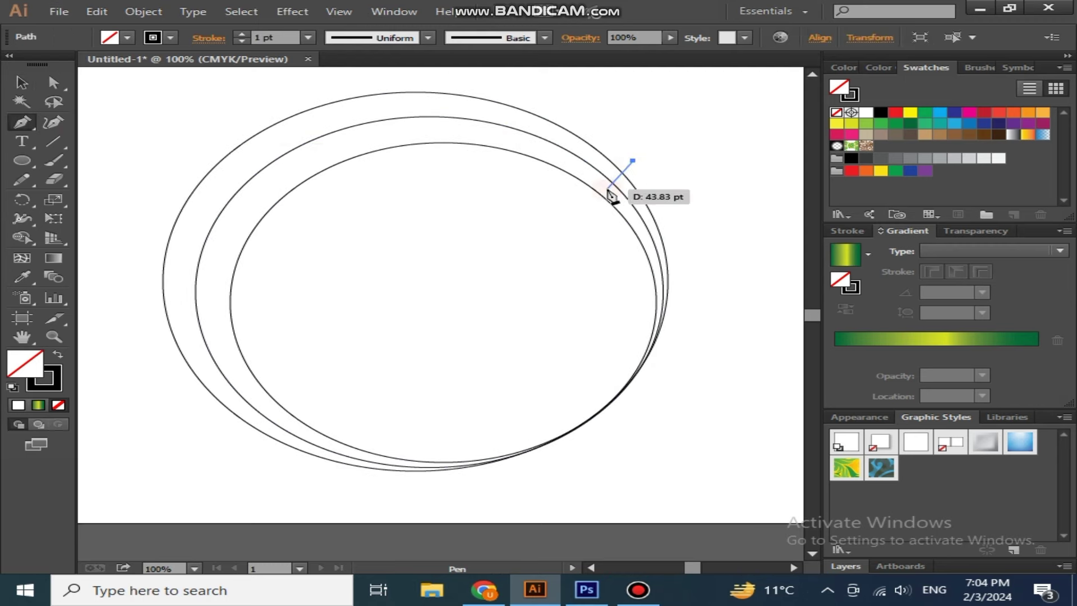
pyautogui.press('v')
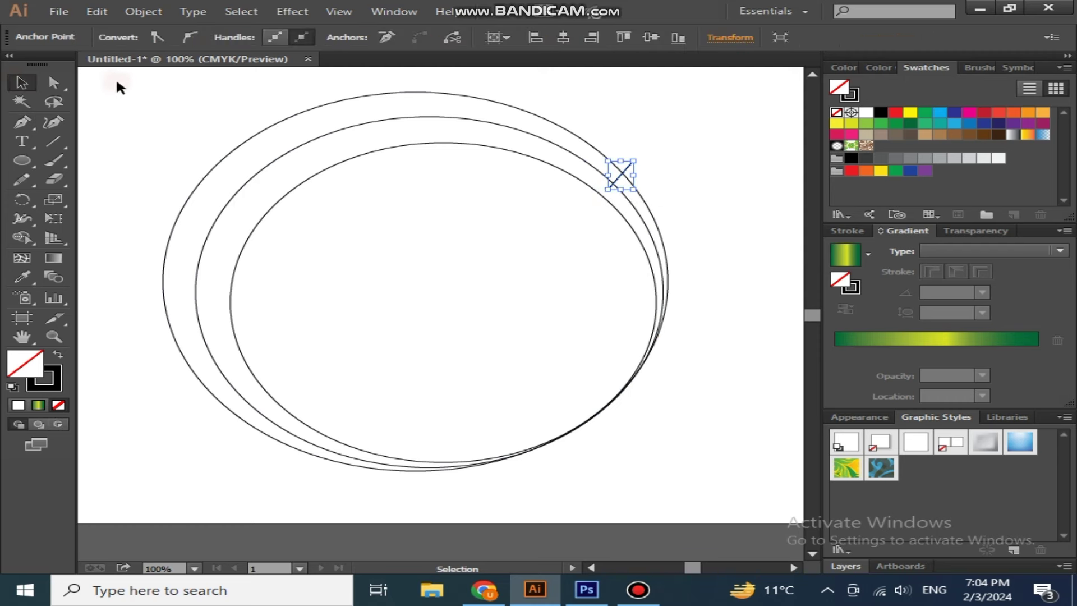
pyautogui.click(116, 76)
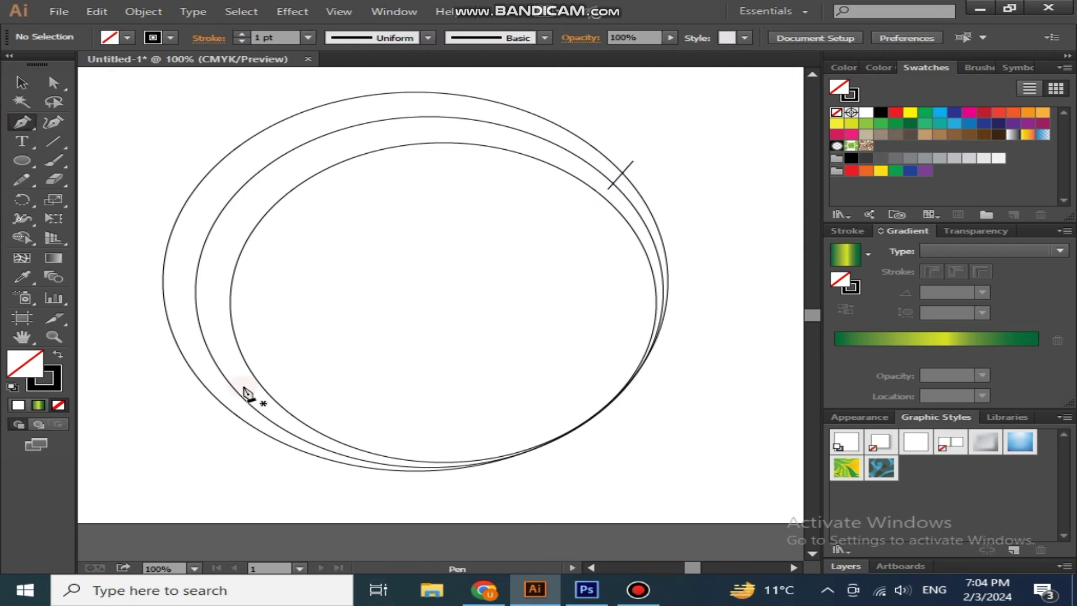
pyautogui.moveTo(235, 390); pyautogui.dragTo(217, 418)
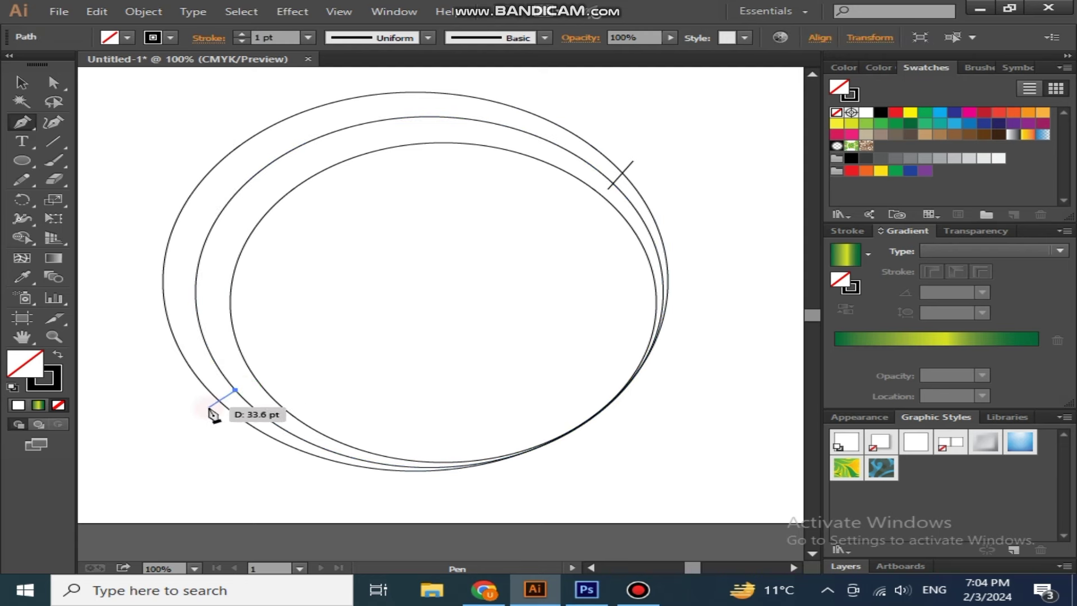
pyautogui.click(17, 85)
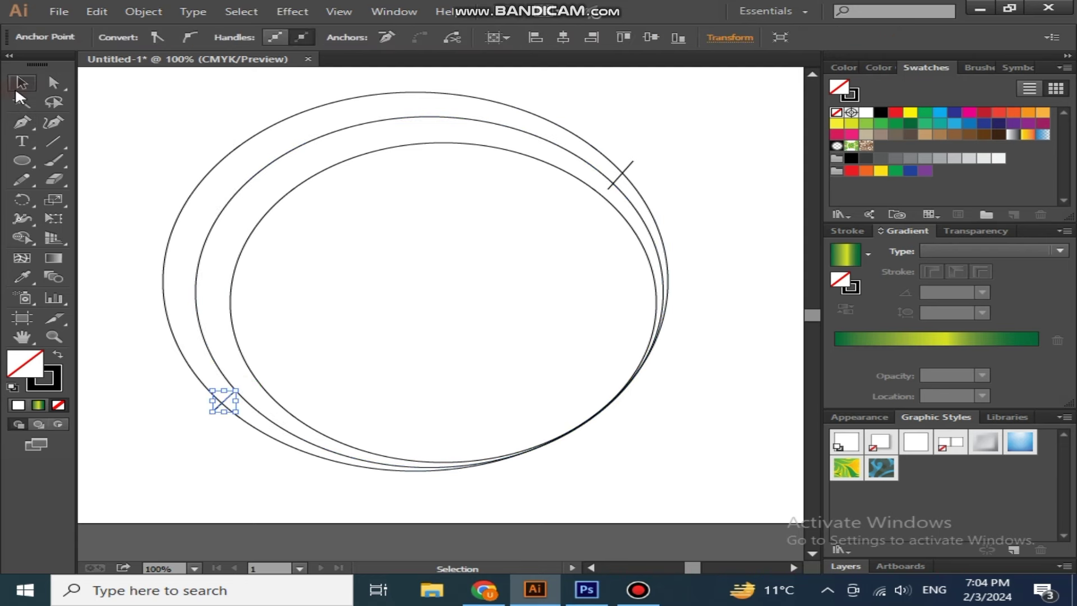
# Add cut lines at the inner ellipse's top and lower right, then select all shapes.
pyautogui.click(393, 155)
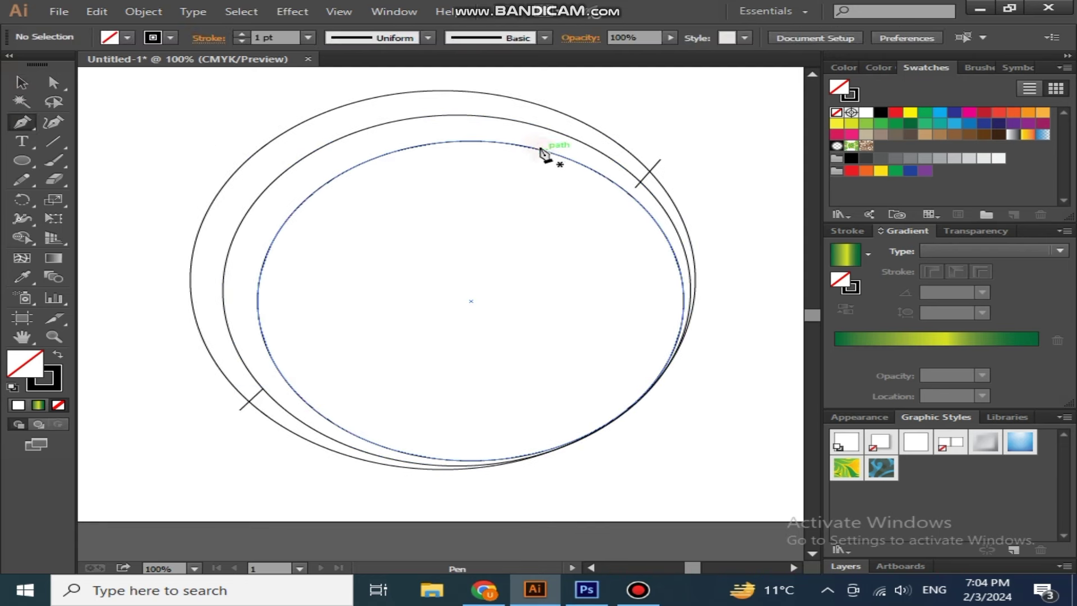
pyautogui.moveTo(527, 168); pyautogui.dragTo(539, 141)
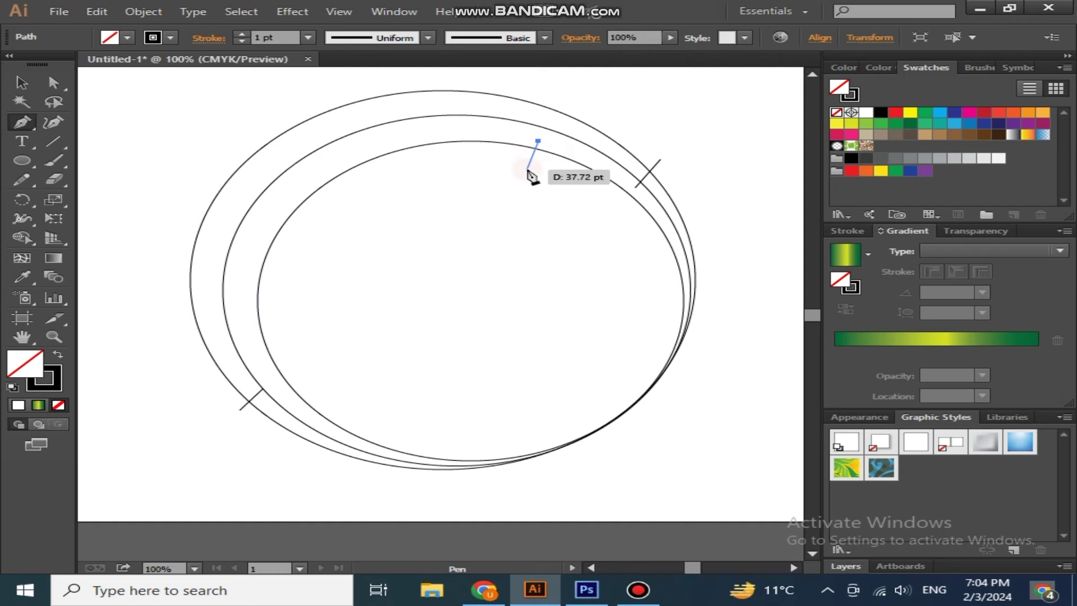
pyautogui.keyDown('ctrl'); pyautogui.click(134, 82); pyautogui.keyUp('ctrl')
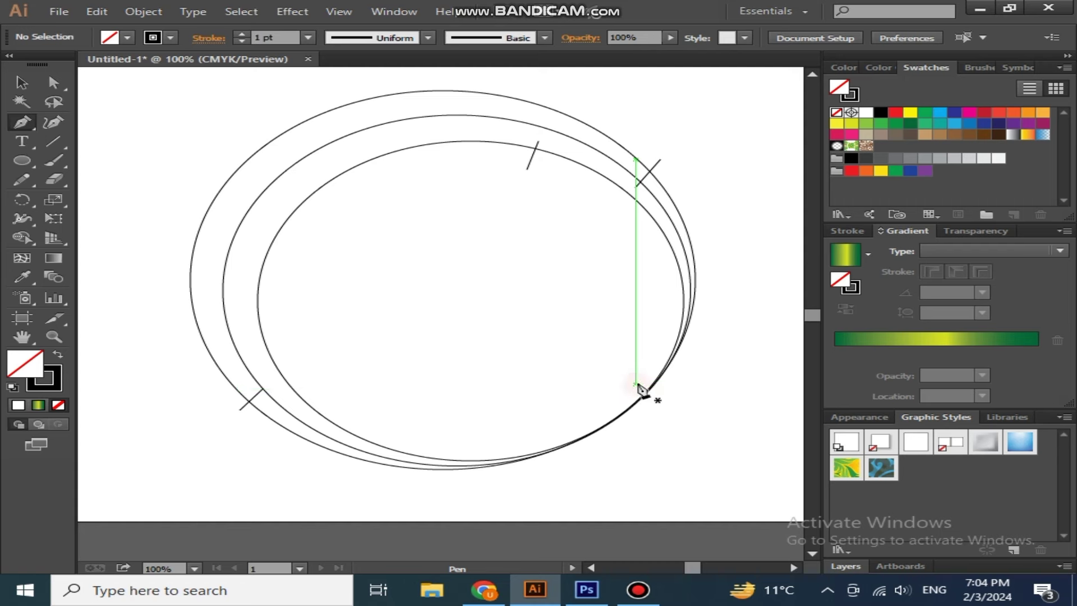
pyautogui.click(637, 388)
pyautogui.click(665, 410)
pyautogui.keyDown('ctrl'); pyautogui.click(430, 285); pyautogui.keyUp('ctrl')
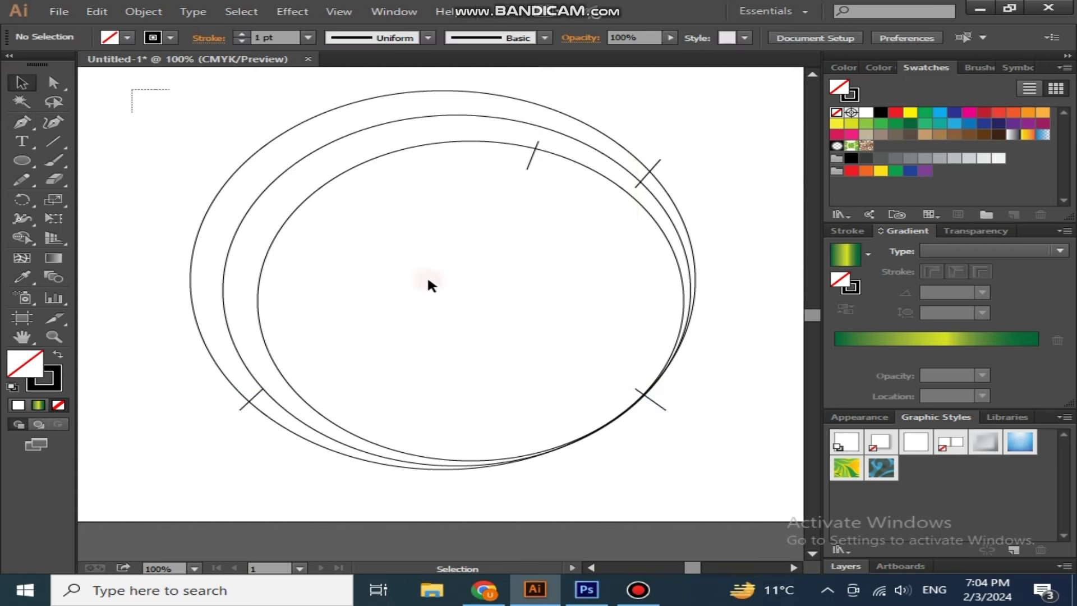
pyautogui.moveTo(131, 89); pyautogui.dragTo(682, 474)
# Delete the tick stubs, right-side segments and bottom leftovers with Shape Builder, keeping three C arcs.
pyautogui.click(22, 237)
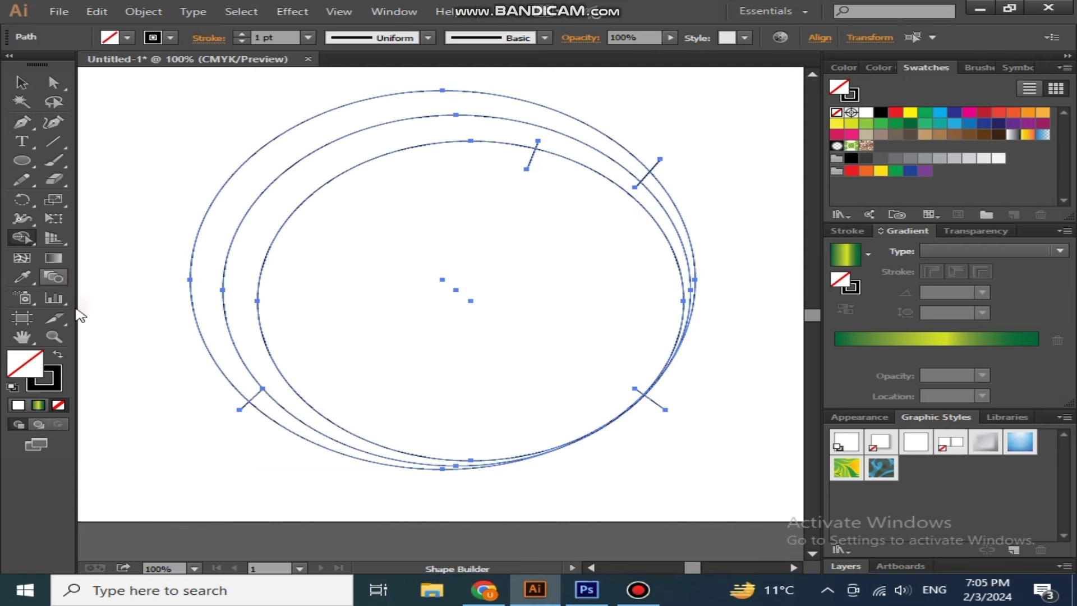
pyautogui.keyDown('alt'); pyautogui.click(535, 149); pyautogui.keyUp('alt')
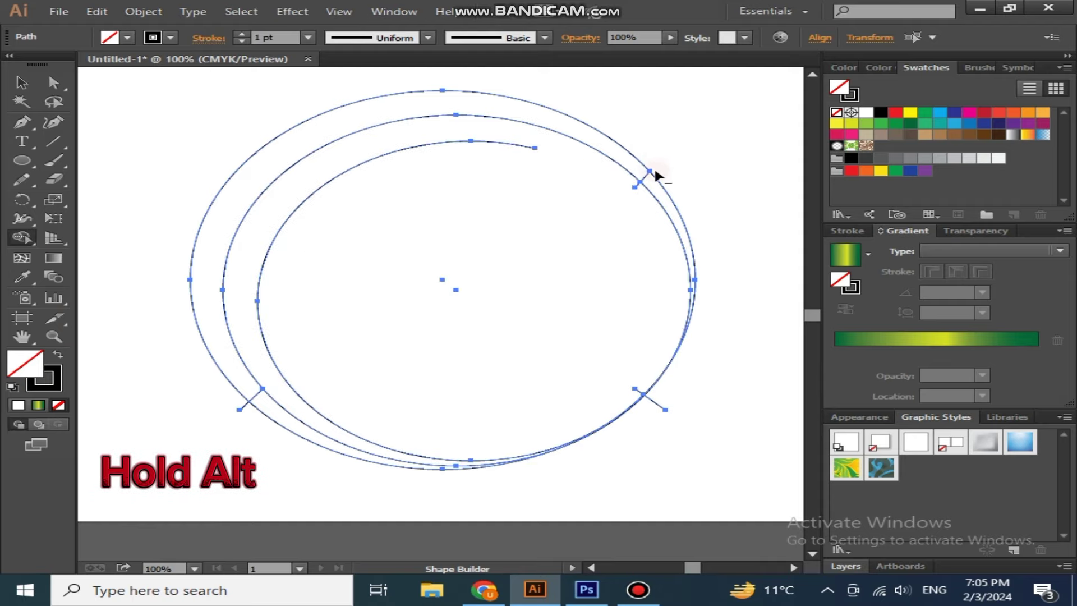
pyautogui.keyDown('alt'); pyautogui.click(646, 179); pyautogui.keyUp('alt')
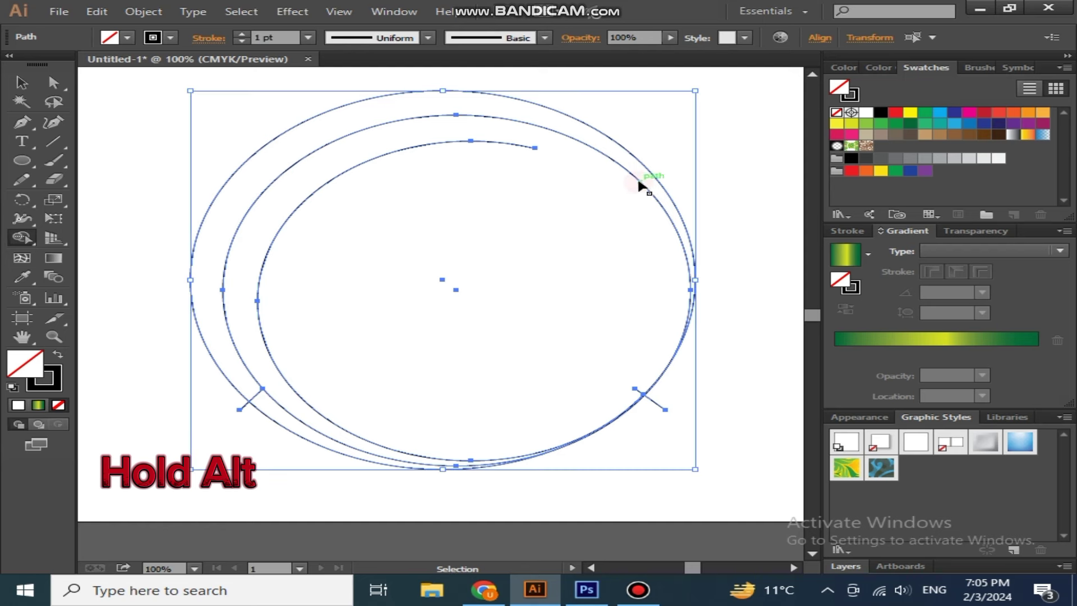
pyautogui.keyDown('alt'); pyautogui.click(645, 181); pyautogui.keyUp('alt')
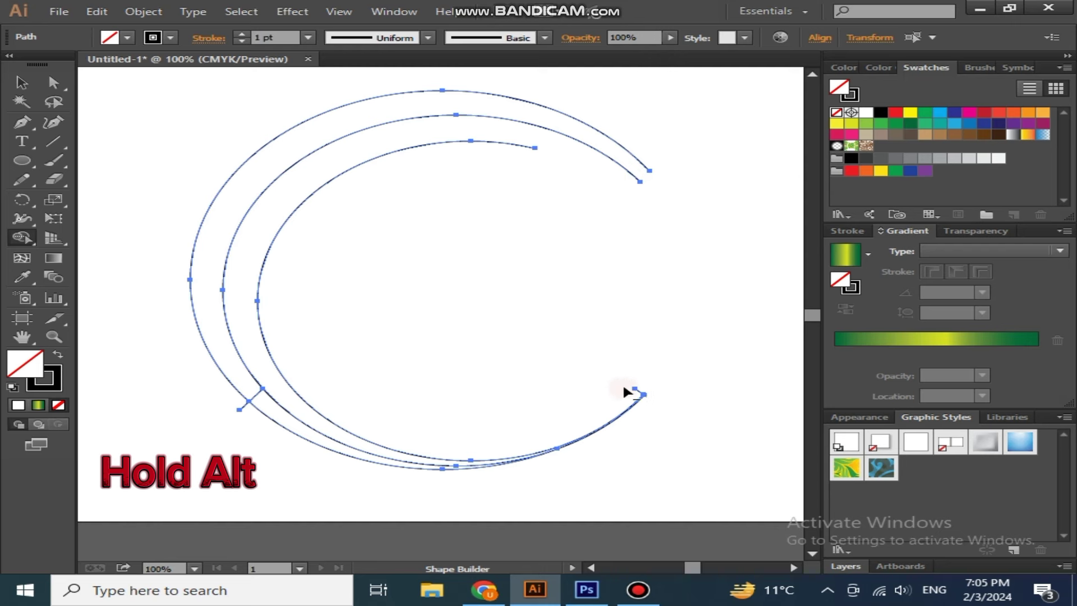
pyautogui.moveTo(245, 396); pyautogui.dragTo(249, 418)
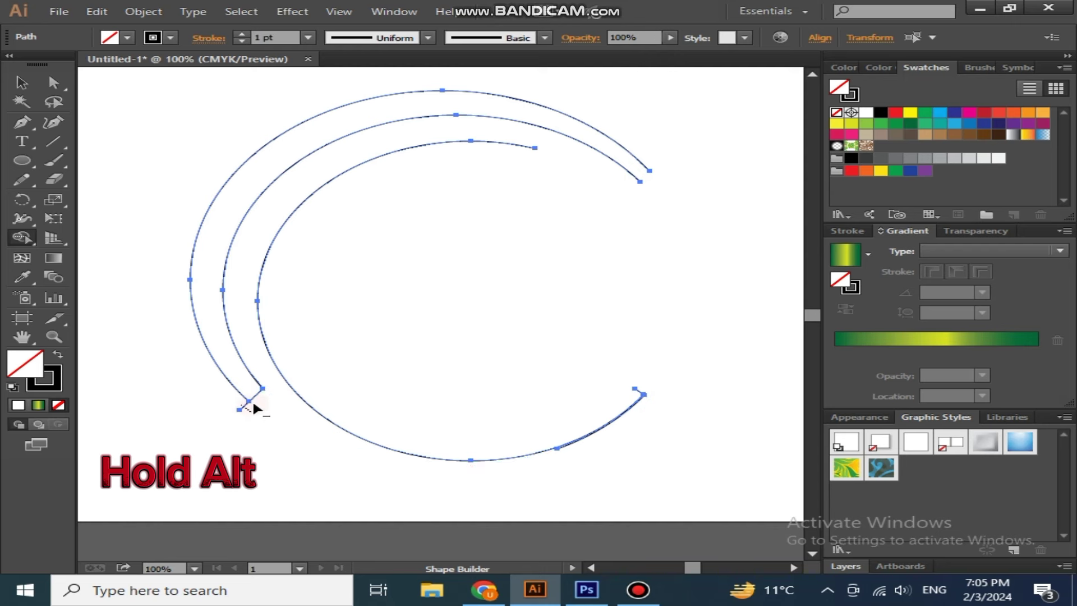
pyautogui.keyDown('alt'); pyautogui.scroll(1, 486, 409); pyautogui.keyUp('alt')
pyautogui.scroll(-2, 561, 454)
pyautogui.press('v')
pyautogui.hotkey('ctrl', 'a')
# Set the arcs' stroke weight to 15 pt with Width Profile 1 tapering.
pyautogui.click(241, 33)
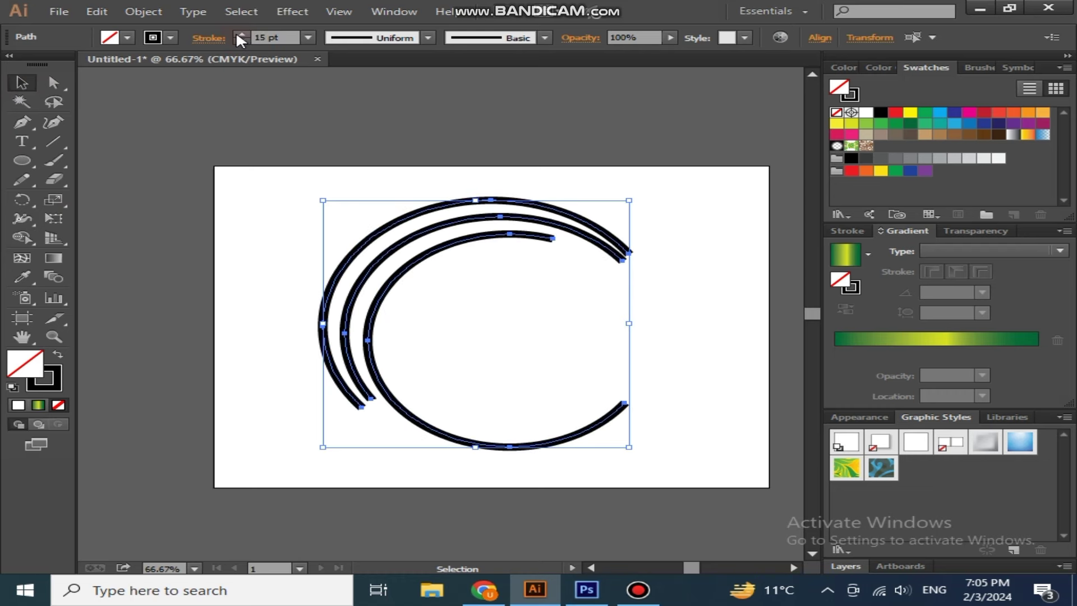
pyautogui.click(348, 38)
pyautogui.click(359, 88)
pyautogui.click(251, 204)
pyautogui.keyDown('alt'); pyautogui.scroll(-1, 249, 206); pyautogui.keyUp('alt')
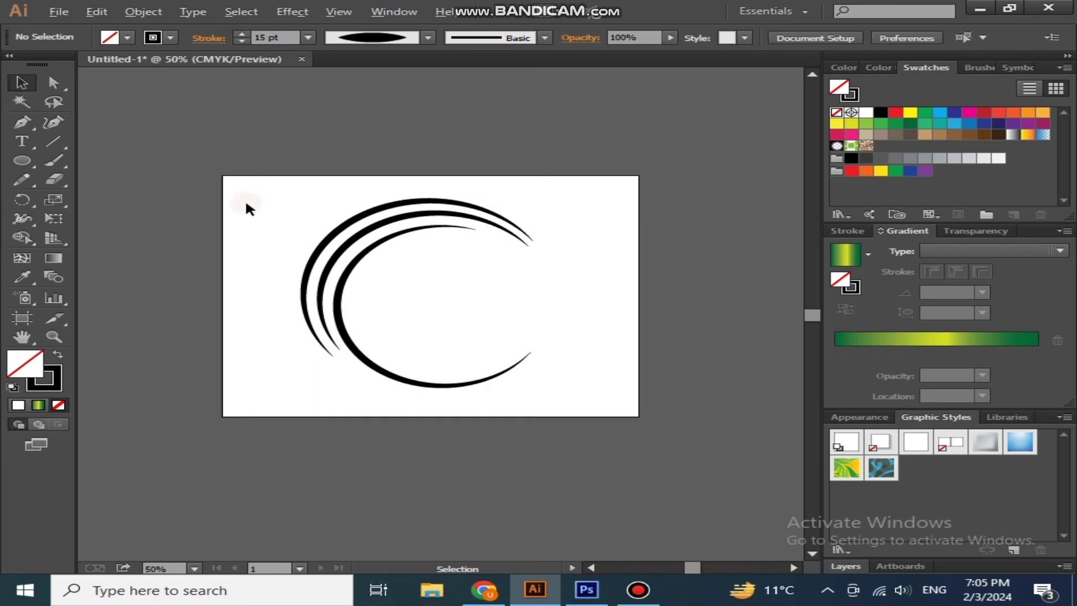
pyautogui.moveTo(541, 193); pyautogui.dragTo(273, 301)
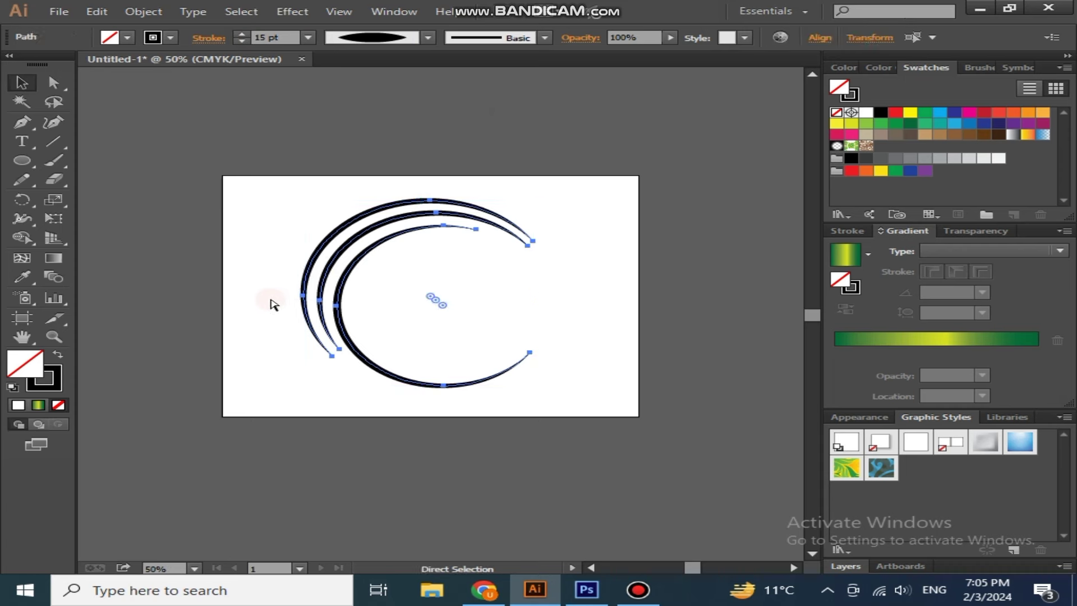
pyautogui.click(624, 209)
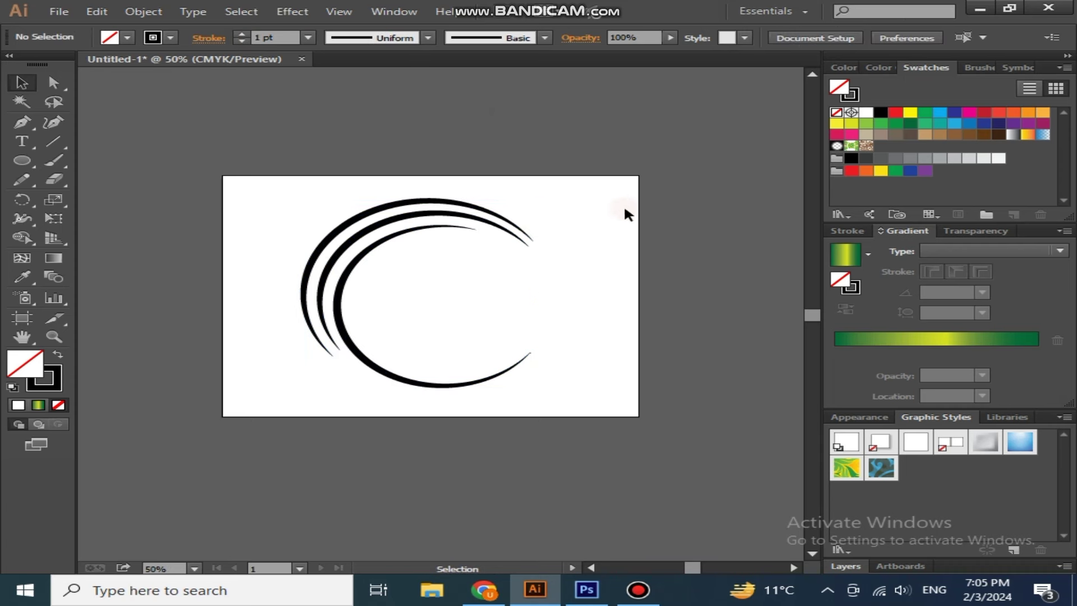
# Type 'OCEAN STATE' and move it left into the C opening.
pyautogui.click(25, 144)
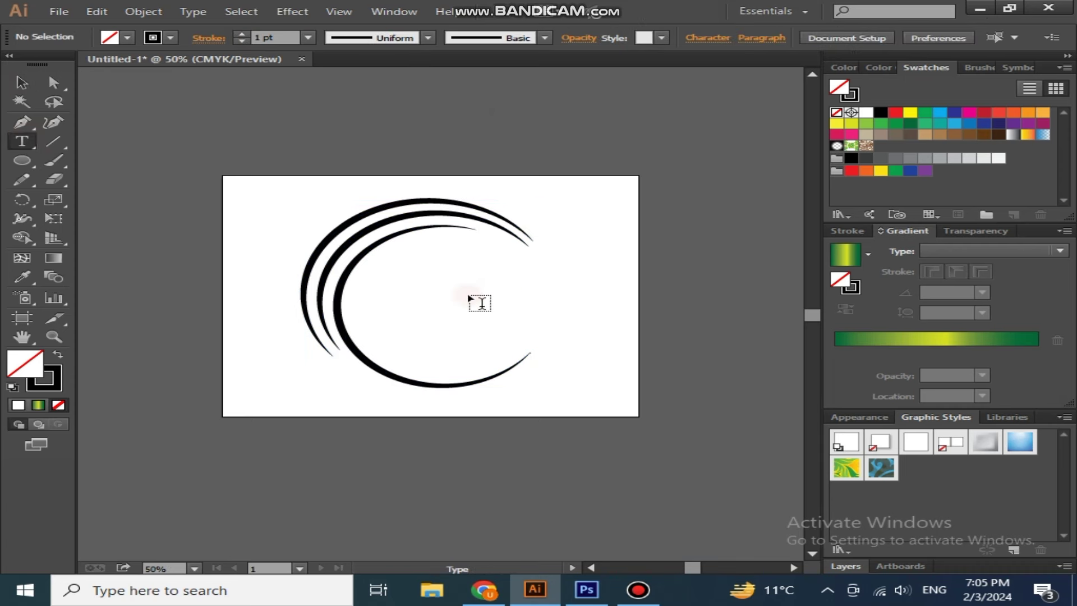
pyautogui.keyDown('alt'); pyautogui.scroll(1, 474, 301); pyautogui.keyUp('alt')
pyautogui.click(399, 273)
pyautogui.write('OCEA')
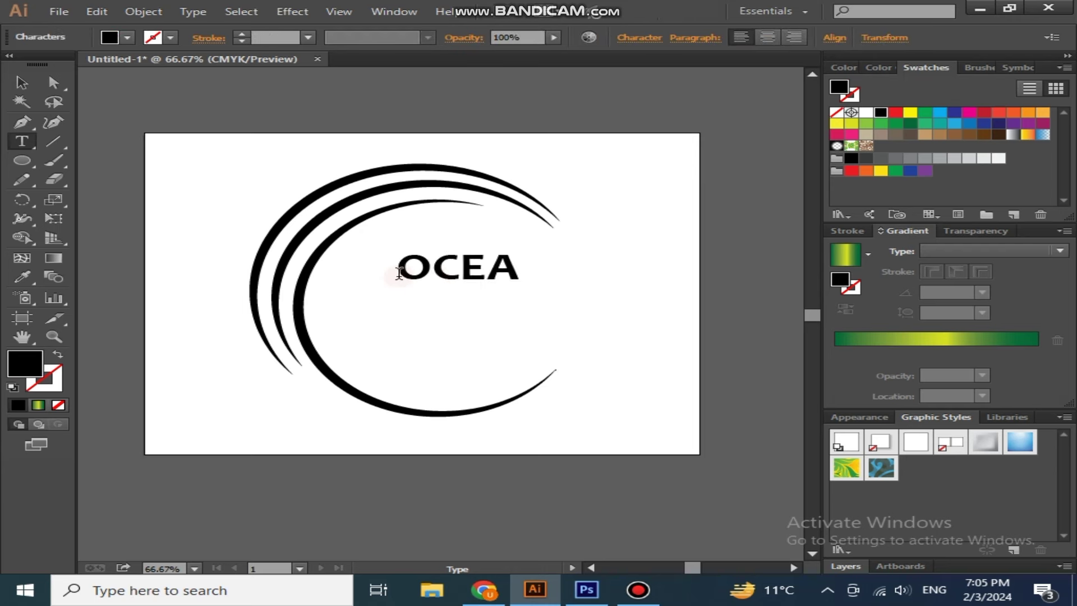
pyautogui.write('N STATE')
pyautogui.press('Escape')
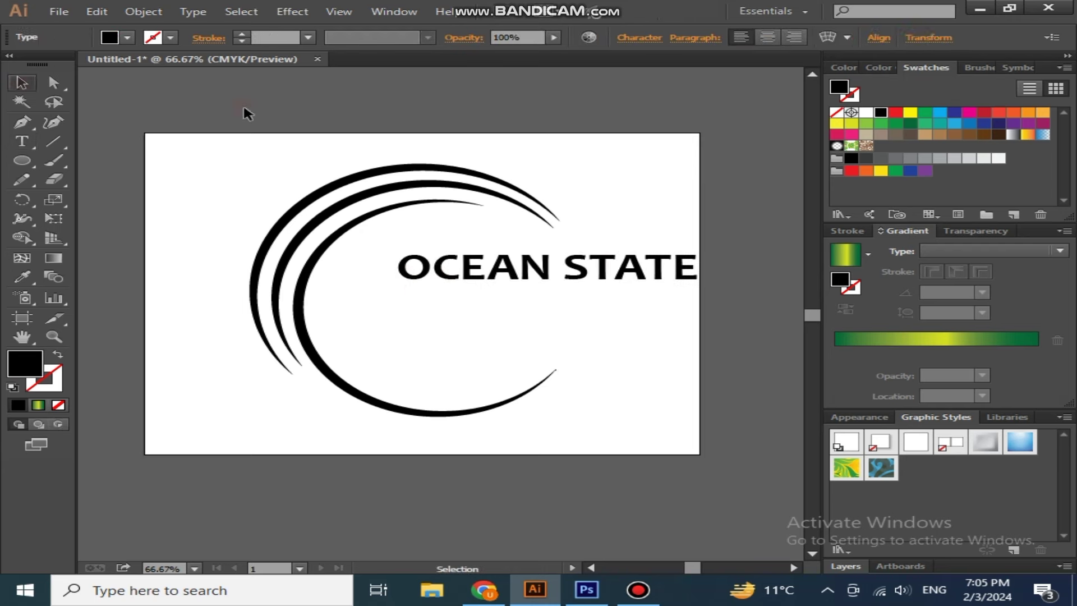
pyautogui.moveTo(611, 273)
pyautogui.mouseDown()
pyautogui.moveTo(550, 271)
pyautogui.moveTo(492, 320)
pyautogui.mouseUp()
# Duplicate the title below, shrink the copy, and retype it as 'FINANCIAL SERVICE'.
pyautogui.hotkey('ctrl', '+')
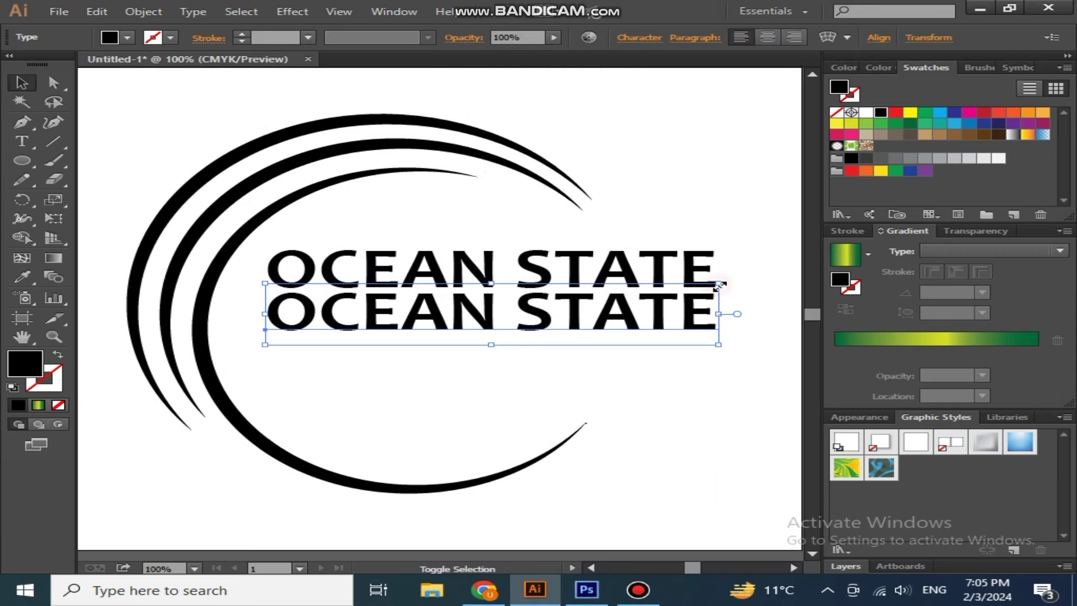
pyautogui.keyDown('alt'); pyautogui.keyDown('shift'); pyautogui.moveTo(719, 286); pyautogui.dragTo(612, 299); pyautogui.keyUp('shift'); pyautogui.keyUp('alt')
pyautogui.moveTo(531, 318); pyautogui.dragTo(533, 309)
pyautogui.press('t')
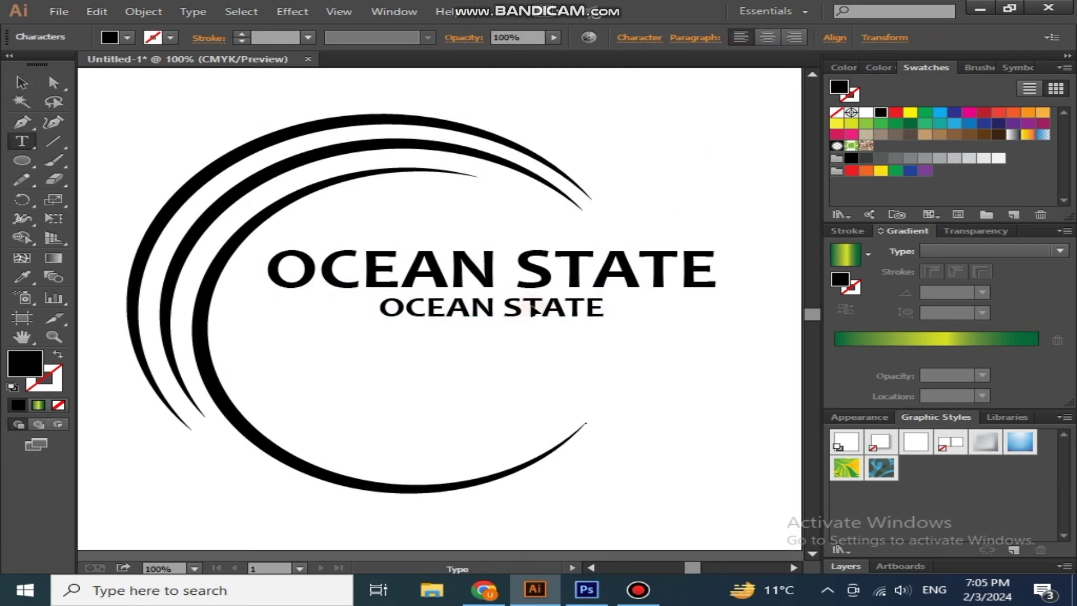
pyautogui.tripleClick(532, 309)
pyautogui.write('FINANCIAL SERVICE')
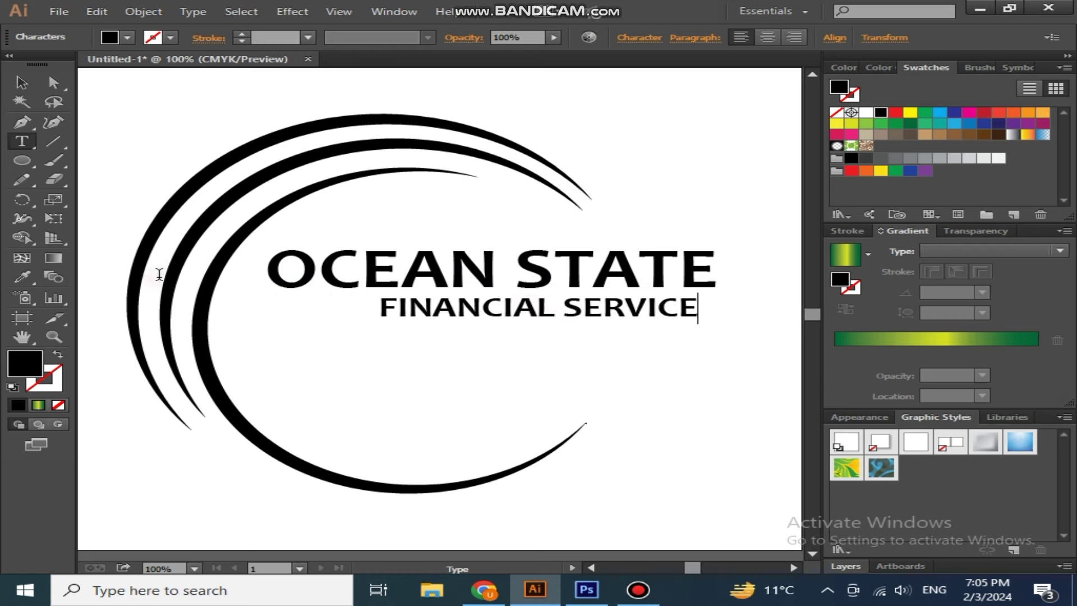
pyautogui.click(21, 83)
pyautogui.keyDown('alt'); pyautogui.moveTo(698, 308); pyautogui.dragTo(683, 308); pyautogui.keyUp('alt')
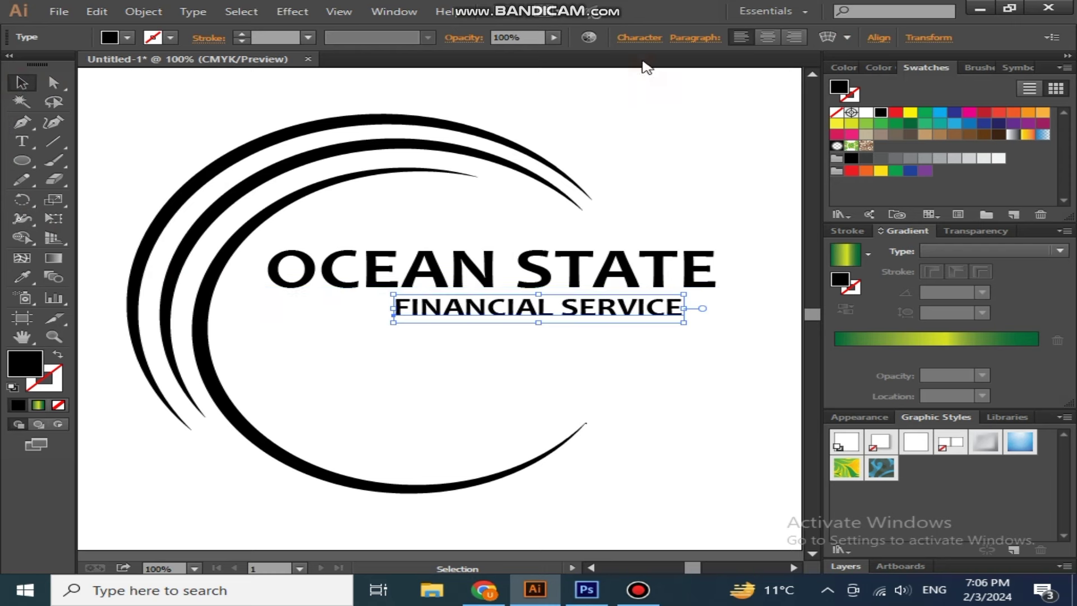
# Give 'FINANCIAL SERVICE' 500 tracking and stretch it to OCEAN STATE's width beneath it.
pyautogui.click(640, 37)
pyautogui.click(600, 155)
pyautogui.write('500')
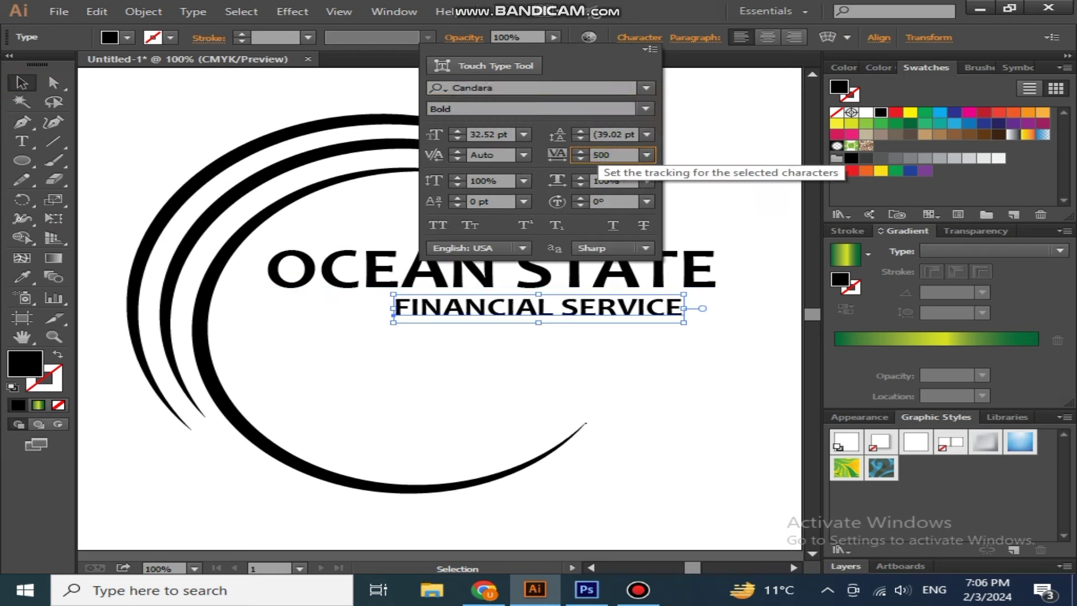
pyautogui.press('Return')
pyautogui.moveTo(678, 307); pyautogui.dragTo(558, 305)
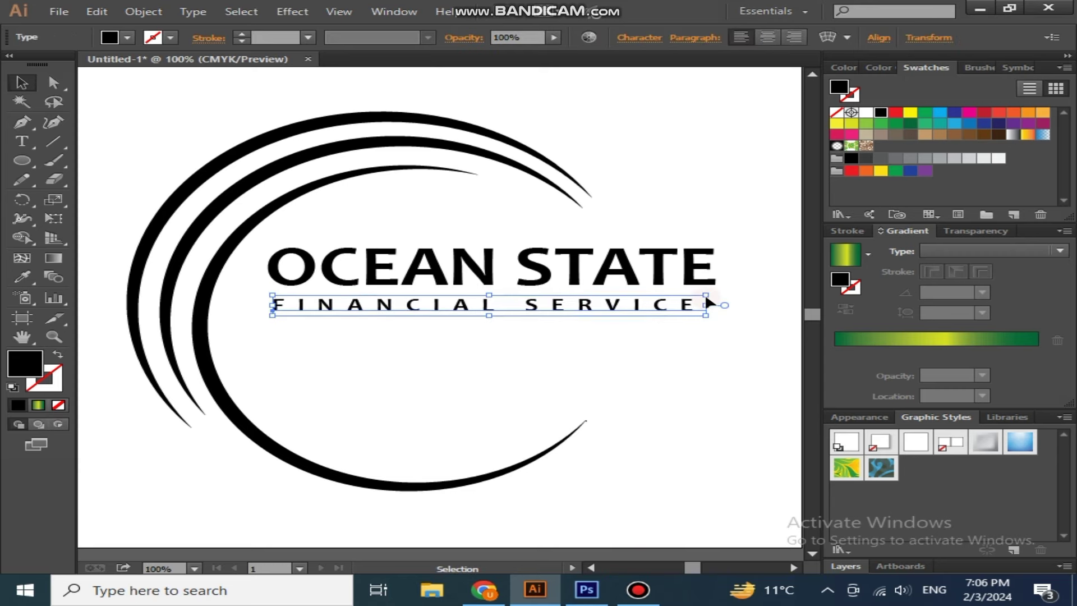
pyautogui.moveTo(707, 297); pyautogui.dragTo(728, 290)
pyautogui.click(754, 262)
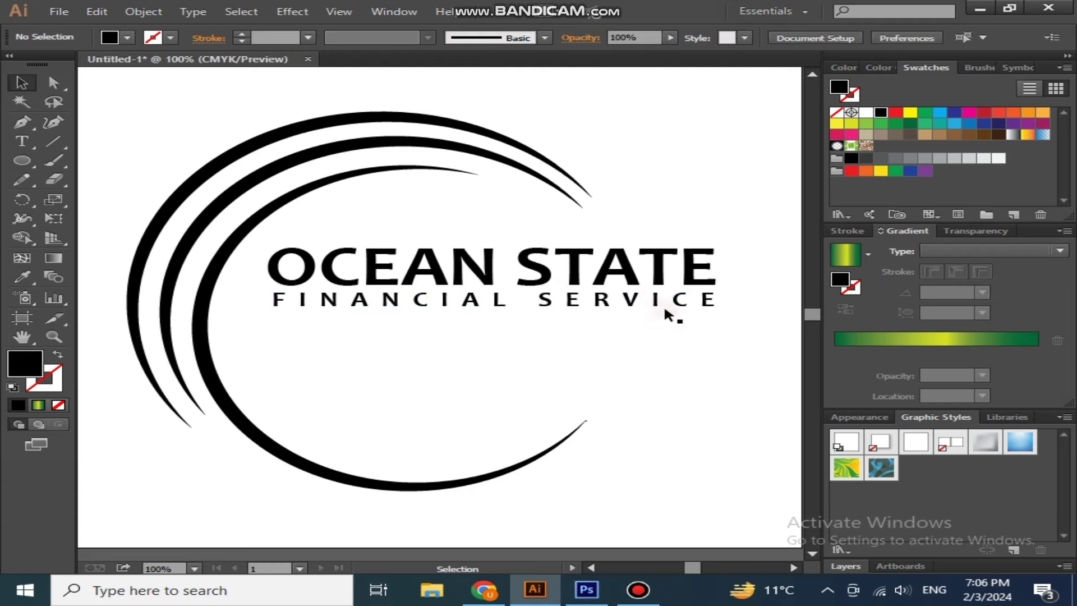
# Start a Pen wave path below the text with curved points running right.
pyautogui.keyDown('alt'); pyautogui.scroll(-1, 531, 335); pyautogui.keyUp('alt')
pyautogui.click(22, 122)
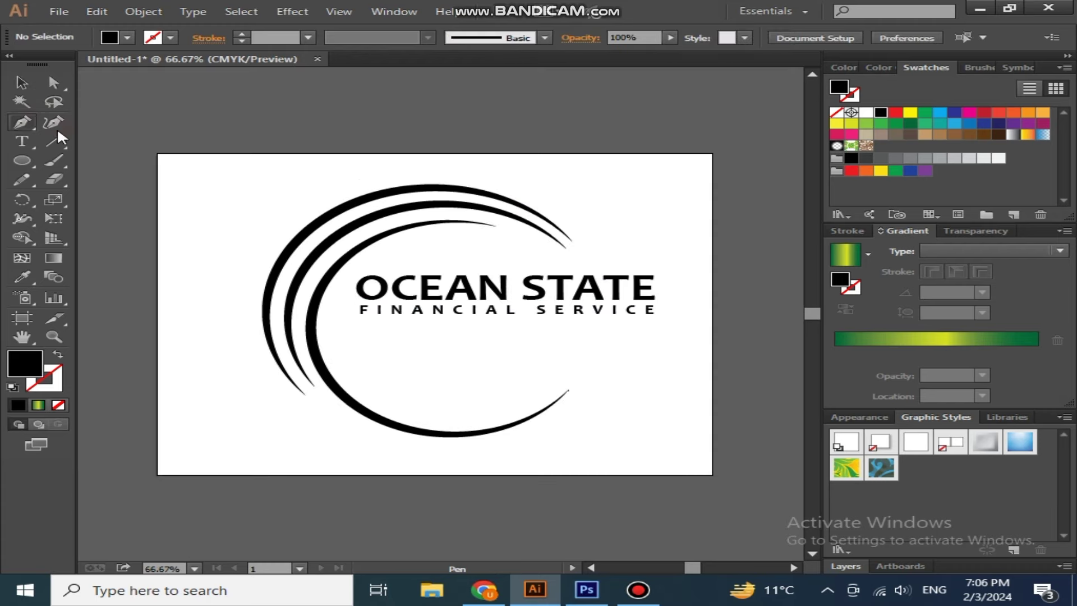
pyautogui.click(354, 341)
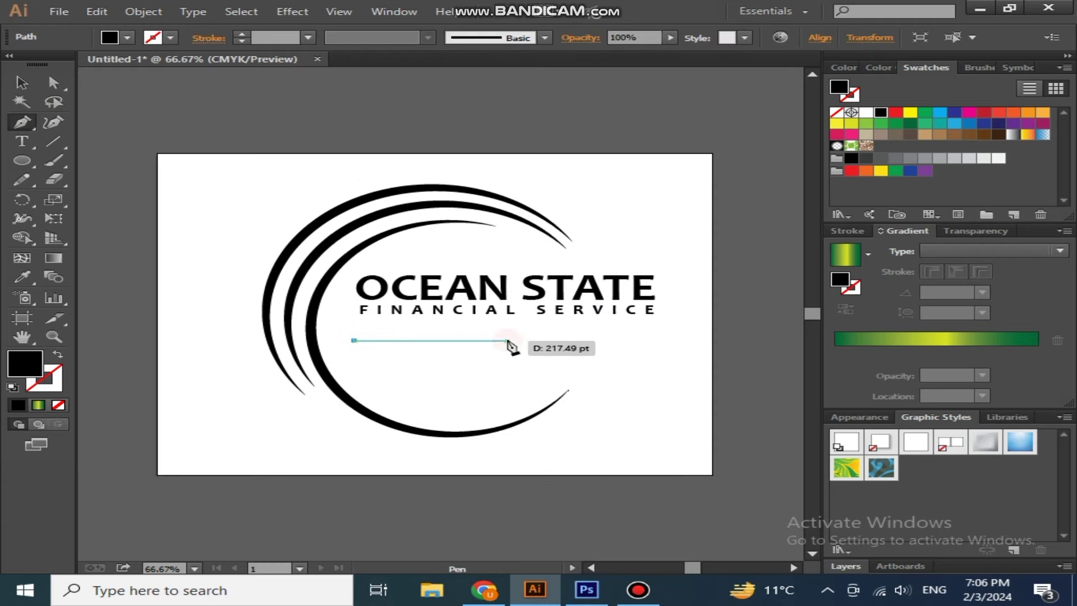
pyautogui.moveTo(508, 340); pyautogui.dragTo(588, 299)
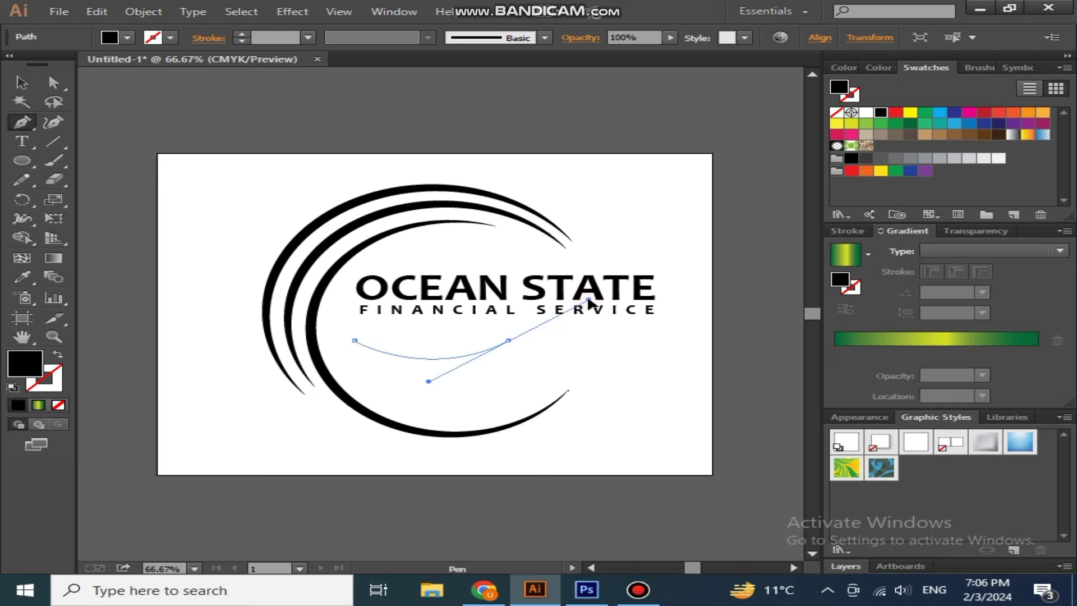
pyautogui.keyDown('alt'); pyautogui.scroll(1, 543, 341); pyautogui.keyUp('alt')
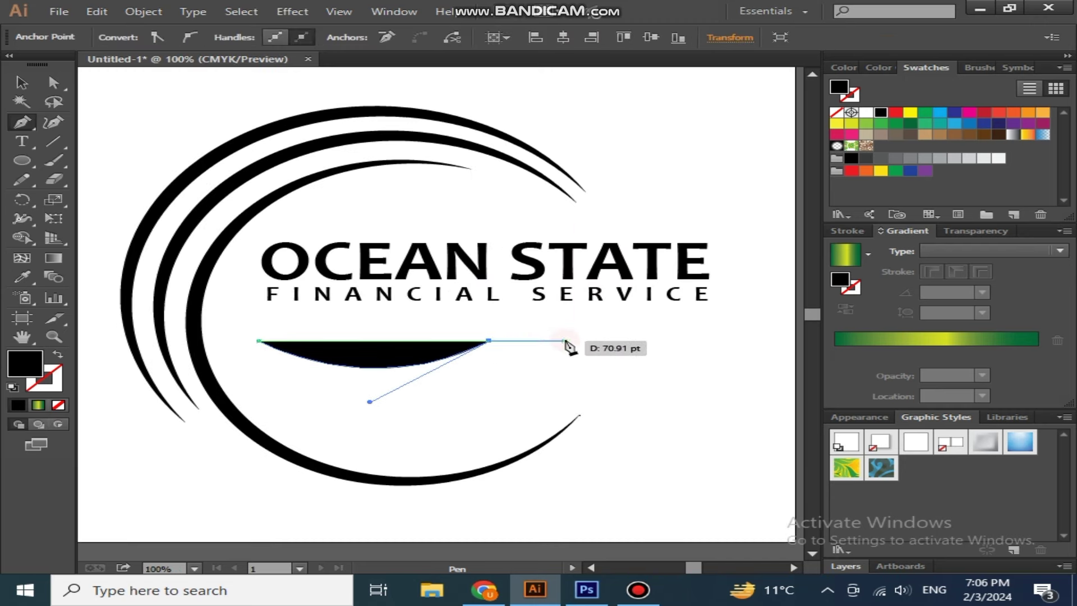
pyautogui.moveTo(565, 341); pyautogui.dragTo(603, 366)
# Curve the wave path back left and close it at its starting point.
pyautogui.keyDown('alt'); pyautogui.scroll(1, 567, 355); pyautogui.keyUp('alt')
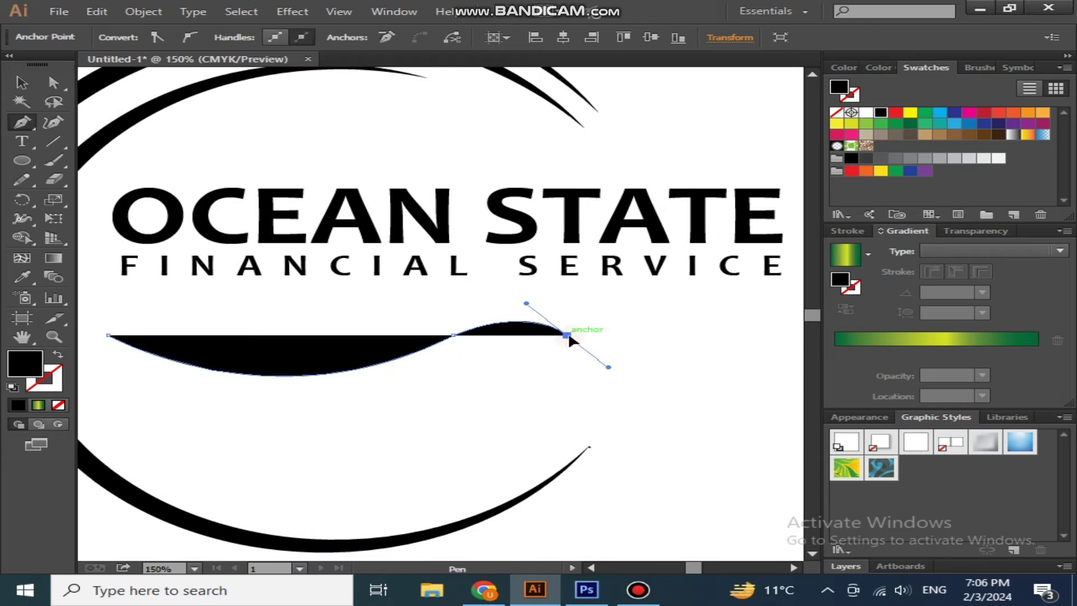
pyautogui.moveTo(462, 359); pyautogui.dragTo(443, 384)
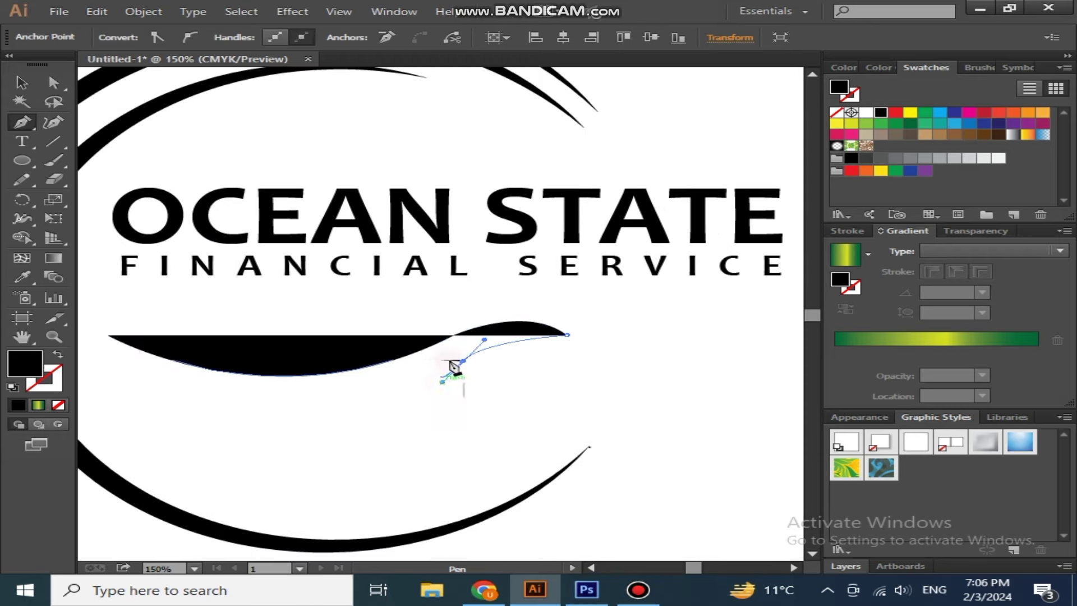
pyautogui.moveTo(109, 335); pyautogui.dragTo(273, 426)
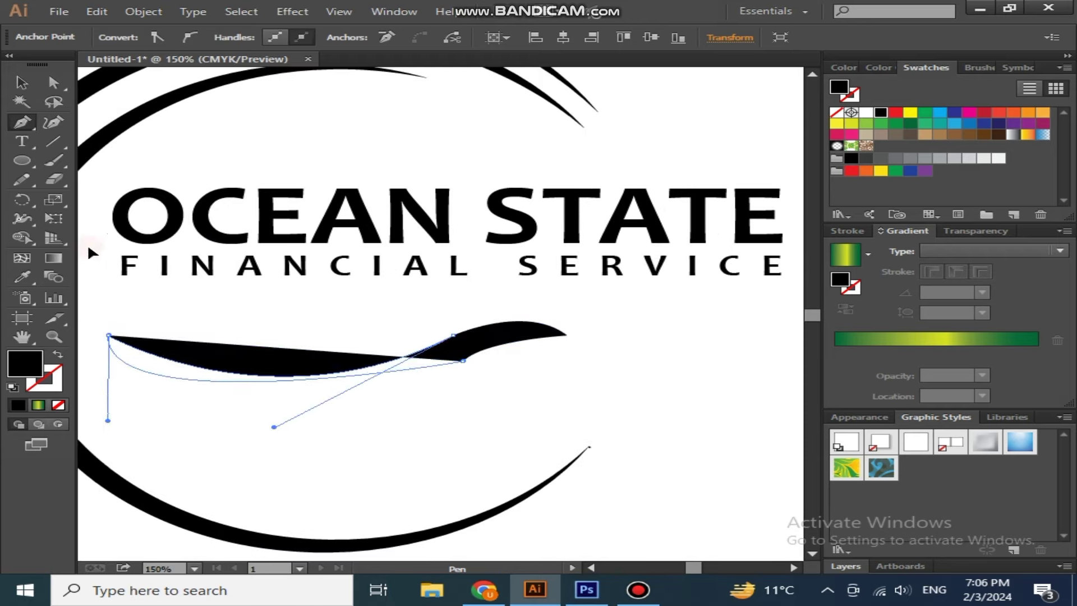
pyautogui.keyDown('ctrl'); pyautogui.hscroll(-5, 291, 287); pyautogui.keyUp('ctrl')
pyautogui.moveTo(292, 287); pyautogui.dragTo(281, 243)
pyautogui.keyDown('alt'); pyautogui.scroll(-1, 166, 335); pyautogui.keyUp('alt')
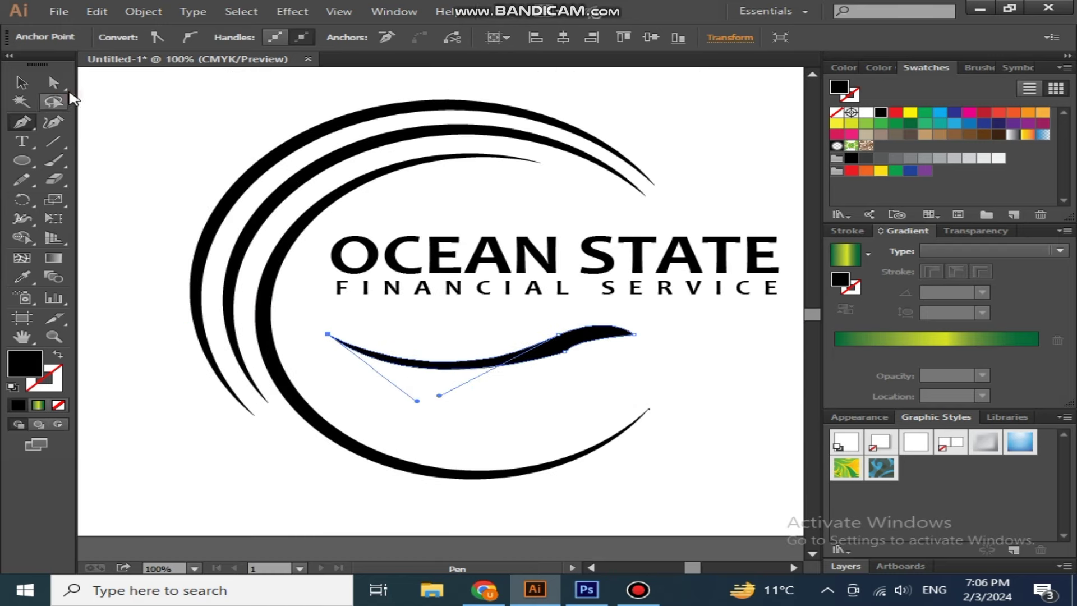
pyautogui.click(53, 83)
# Drag the wave's anchor handles to smooth its bottom edge and slim its upturned tip.
pyautogui.keyDown('alt'); pyautogui.scroll(1, 440, 378); pyautogui.keyUp('alt')
pyautogui.moveTo(409, 413); pyautogui.dragTo(415, 438)
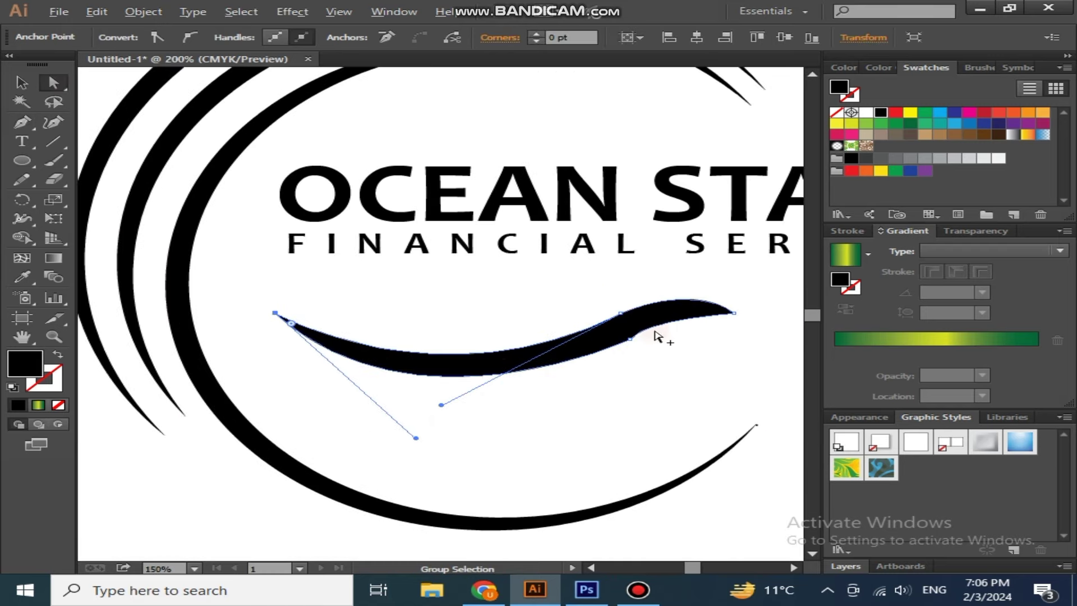
pyautogui.keyDown('alt'); pyautogui.scroll(1, 657, 335); pyautogui.keyUp('alt')
pyautogui.moveTo(628, 339)
pyautogui.mouseDown()
pyautogui.moveTo(672, 310)
pyautogui.moveTo(621, 341)
pyautogui.mouseUp()
pyautogui.moveTo(337, 474); pyautogui.dragTo(312, 462)
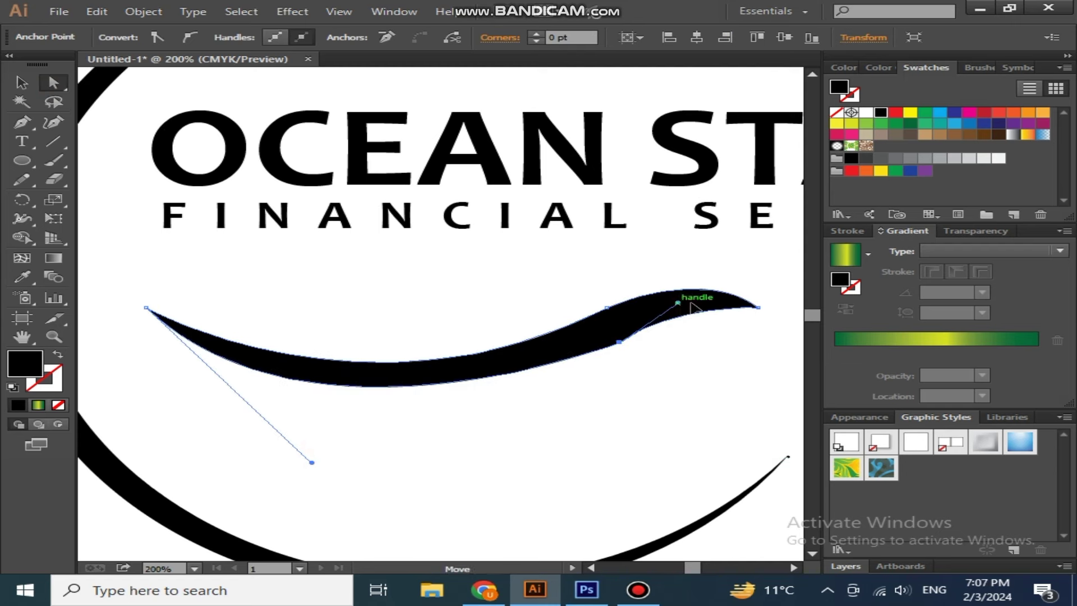
pyautogui.keyDown('alt'); pyautogui.scroll(1, 645, 348); pyautogui.keyUp('alt')
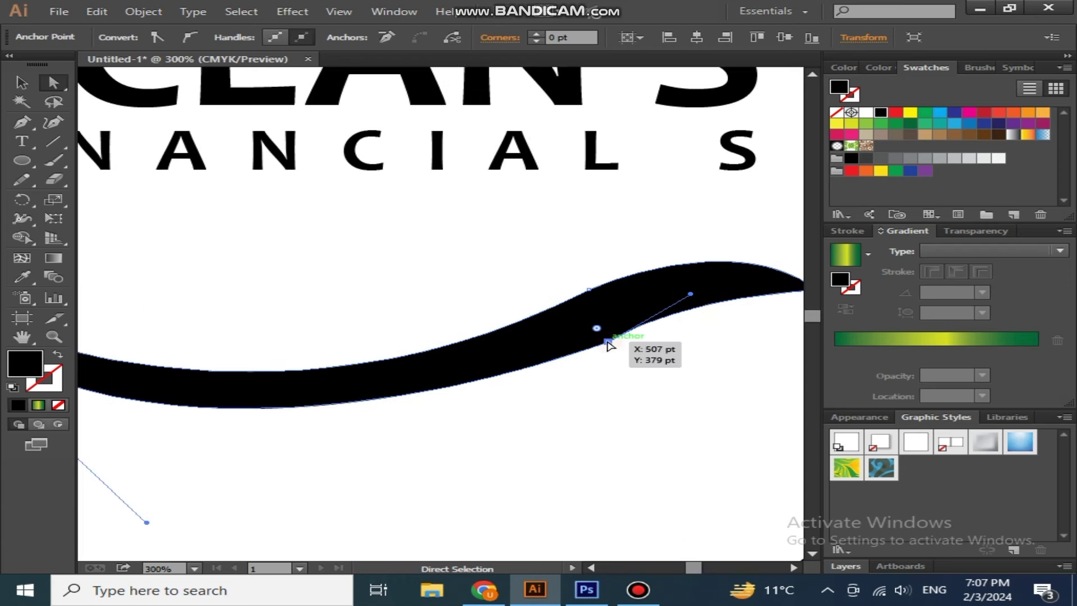
pyautogui.moveTo(645, 348)
pyautogui.mouseDown()
pyautogui.moveTo(606, 340)
pyautogui.moveTo(661, 314)
pyautogui.mouseUp()
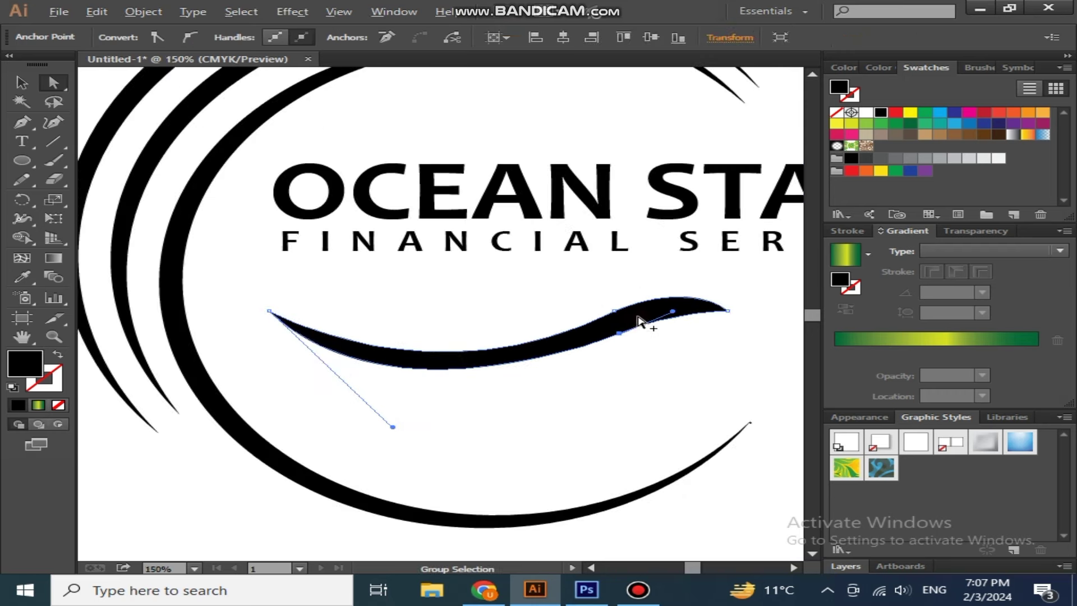
pyautogui.keyDown('alt'); pyautogui.scroll(-1, 644, 318); pyautogui.keyUp('alt')
pyautogui.moveTo(313, 461)
pyautogui.mouseDown()
pyautogui.moveTo(368, 430)
pyautogui.moveTo(354, 426)
pyautogui.mouseUp()
pyautogui.moveTo(705, 268); pyautogui.dragTo(700, 270)
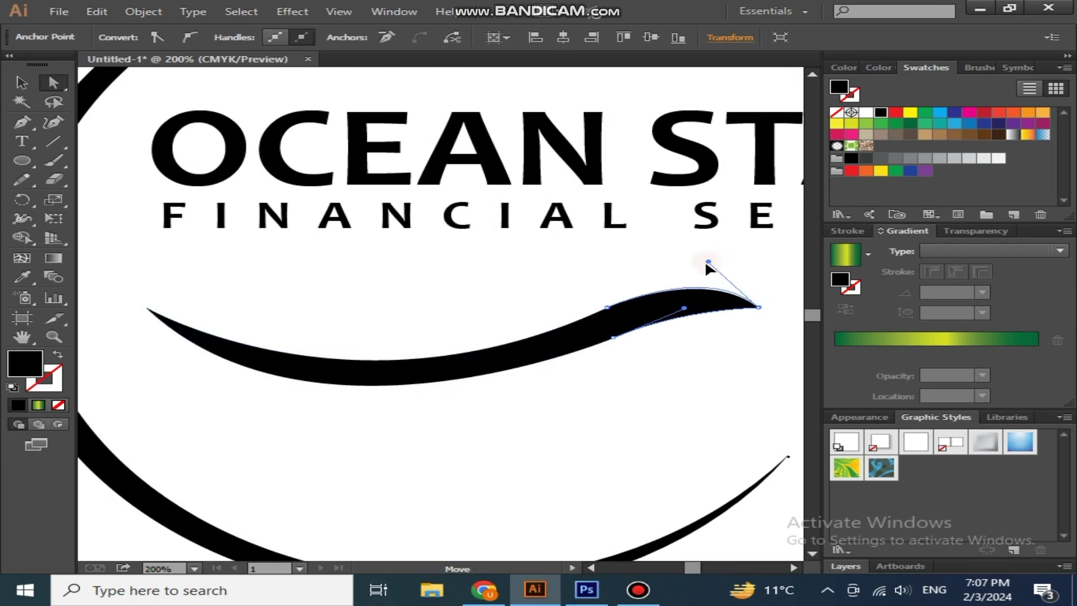
# Widen the wave rightward, duplicate it just below, and resize the copy.
pyautogui.keyDown('alt'); pyautogui.scroll(-1, 645, 325); pyautogui.keyUp('alt')
pyautogui.click(22, 83)
pyautogui.click(432, 409)
pyautogui.keyDown('alt'); pyautogui.scroll(-1, 432, 409); pyautogui.keyUp('alt')
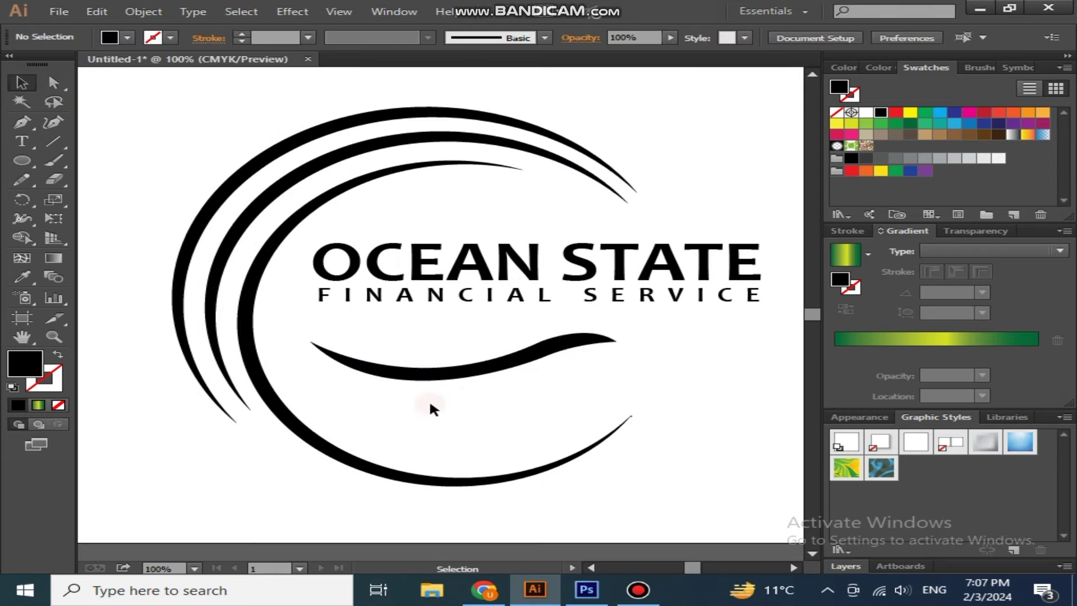
pyautogui.click(549, 351)
pyautogui.moveTo(617, 332); pyautogui.dragTo(683, 324)
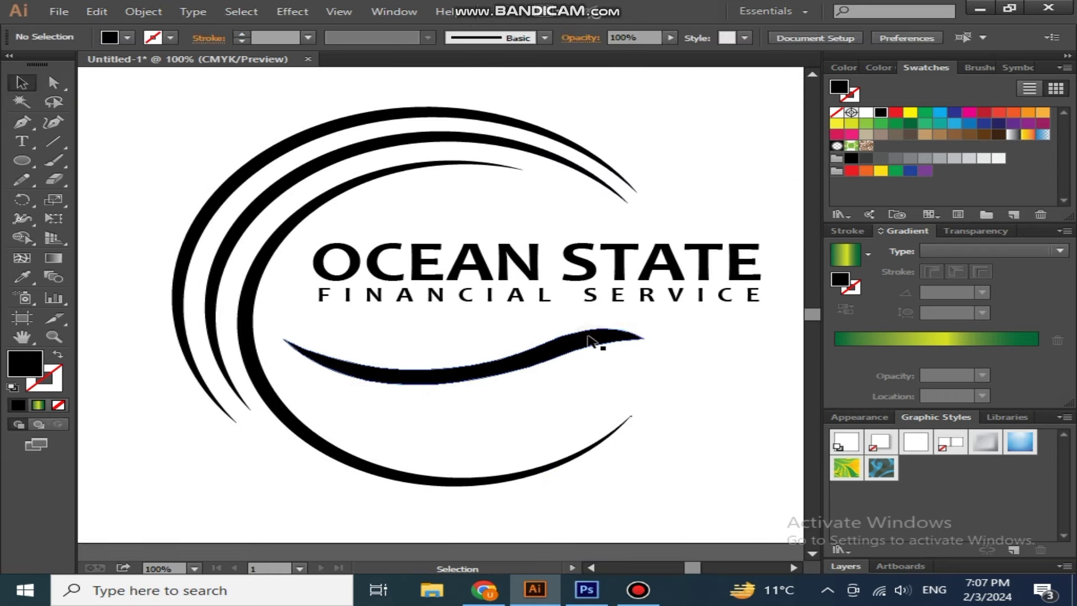
pyautogui.click(619, 337)
pyautogui.keyDown('alt'); pyautogui.moveTo(618, 336); pyautogui.dragTo(619, 363); pyautogui.keyUp('alt')
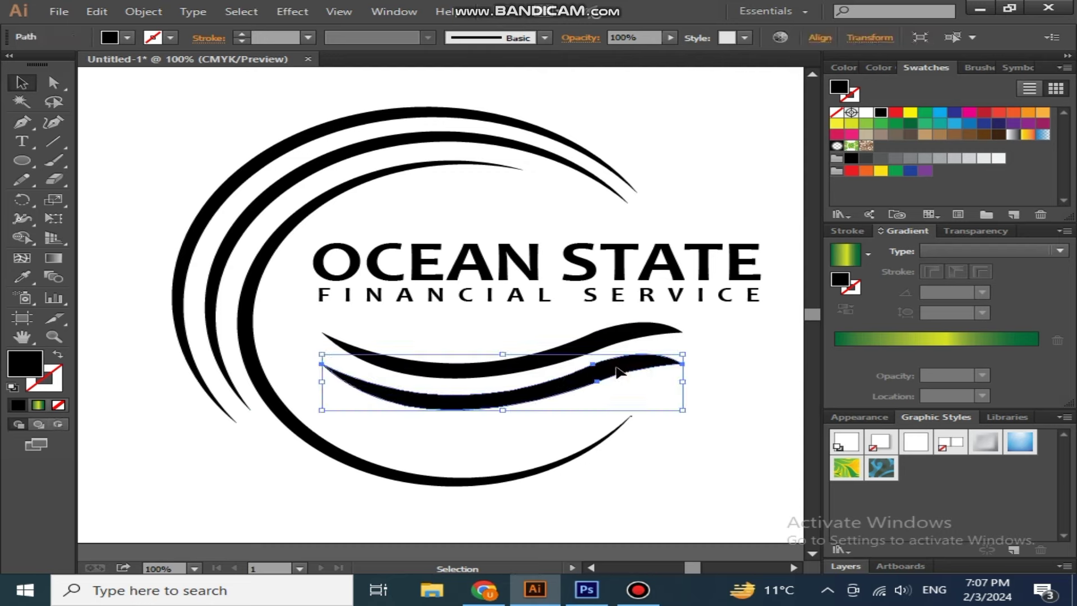
pyautogui.moveTo(683, 377); pyautogui.dragTo(655, 328)
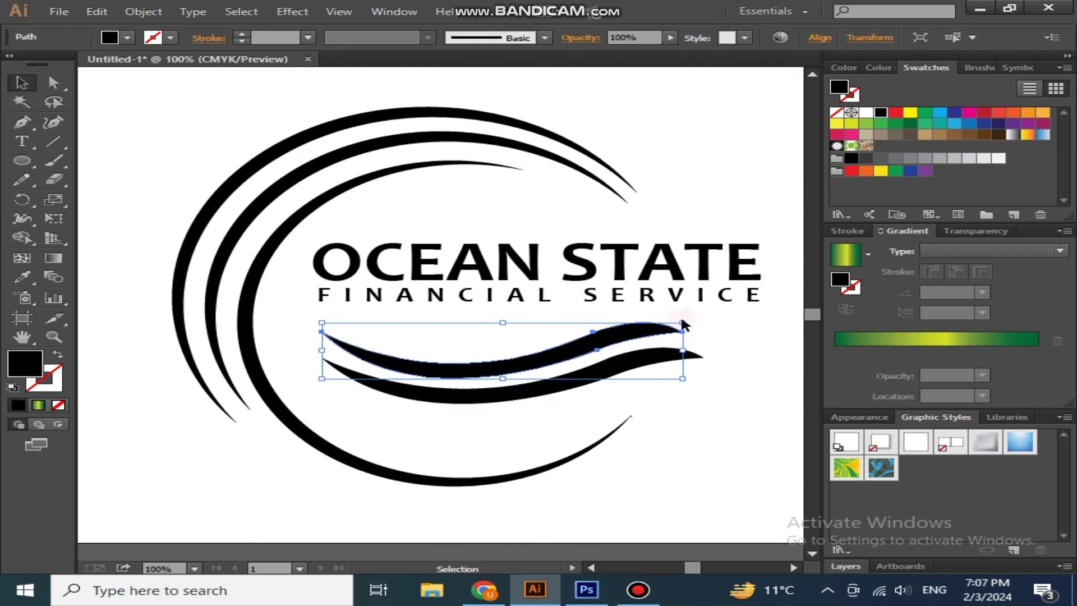
pyautogui.click(617, 367)
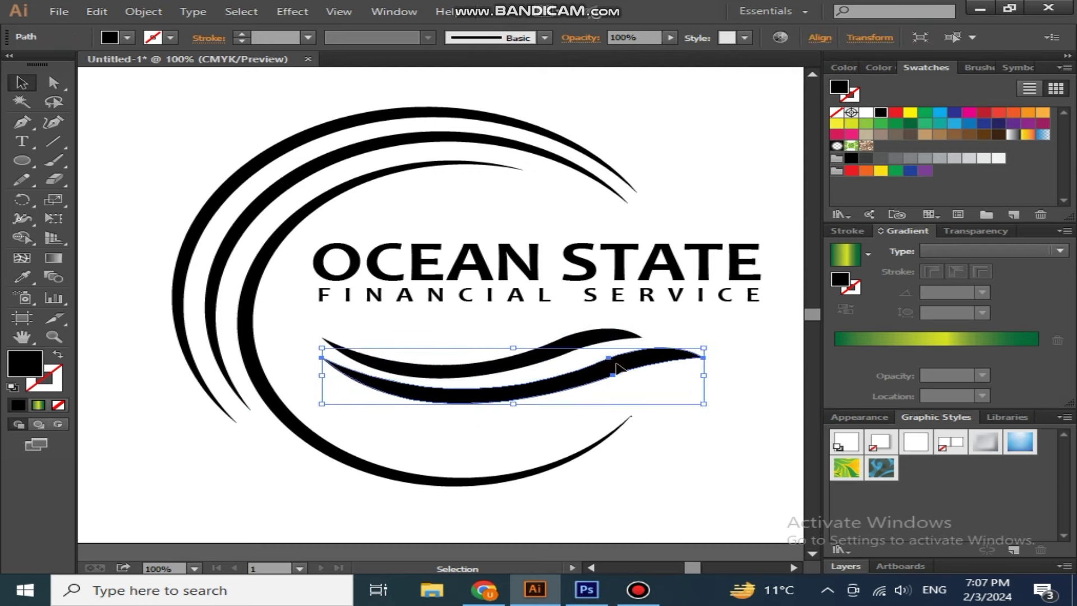
# Adjust the lower wave's anchor points so its curve echoes the upper wave.
pyautogui.press('a')
pyautogui.moveTo(708, 362); pyautogui.dragTo(705, 353)
pyautogui.keyDown('alt'); pyautogui.scroll(1, 616, 365); pyautogui.keyUp('alt')
pyautogui.moveTo(613, 361)
pyautogui.mouseDown()
pyautogui.moveTo(617, 386)
pyautogui.moveTo(621, 377)
pyautogui.mouseUp()
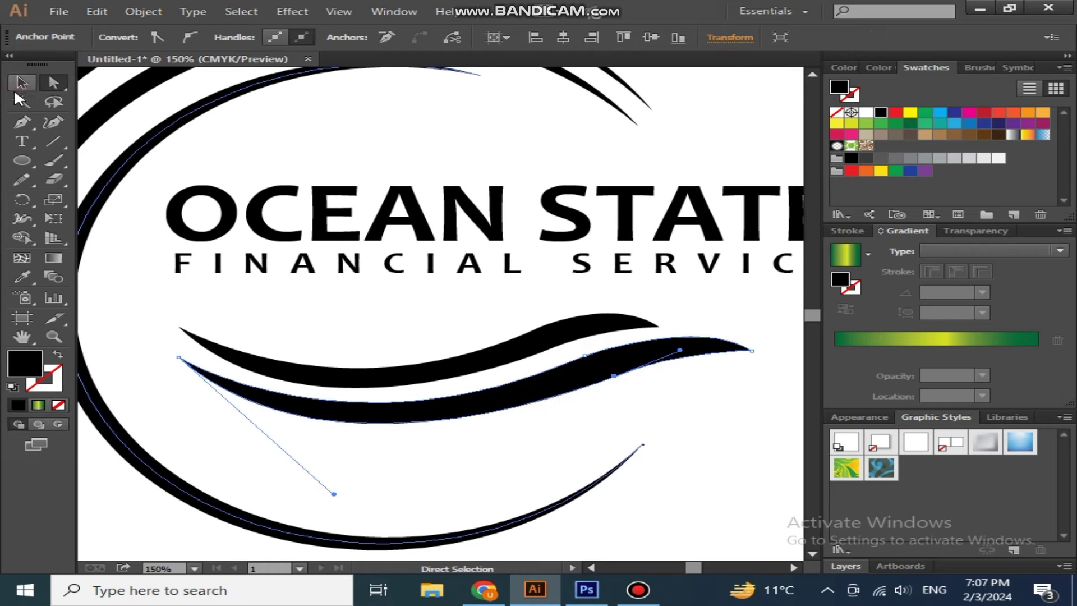
pyautogui.press('v')
pyautogui.hotkey('ctrl', 'shift', 'a')
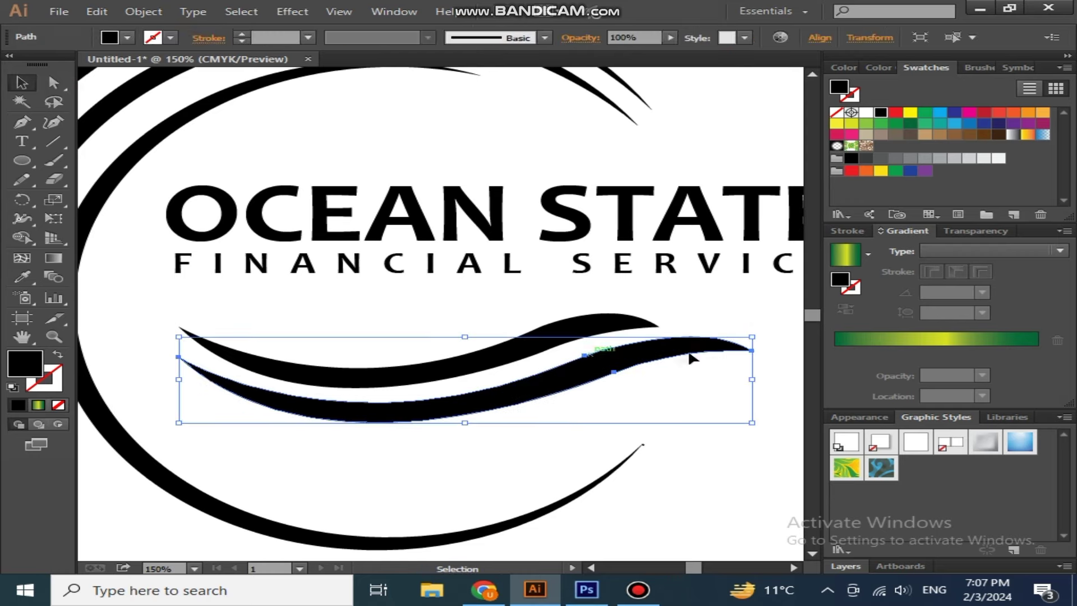
pyautogui.click(691, 353)
pyautogui.hotkey('ctrl', '-')
pyautogui.hotkey('ctrl', '-')
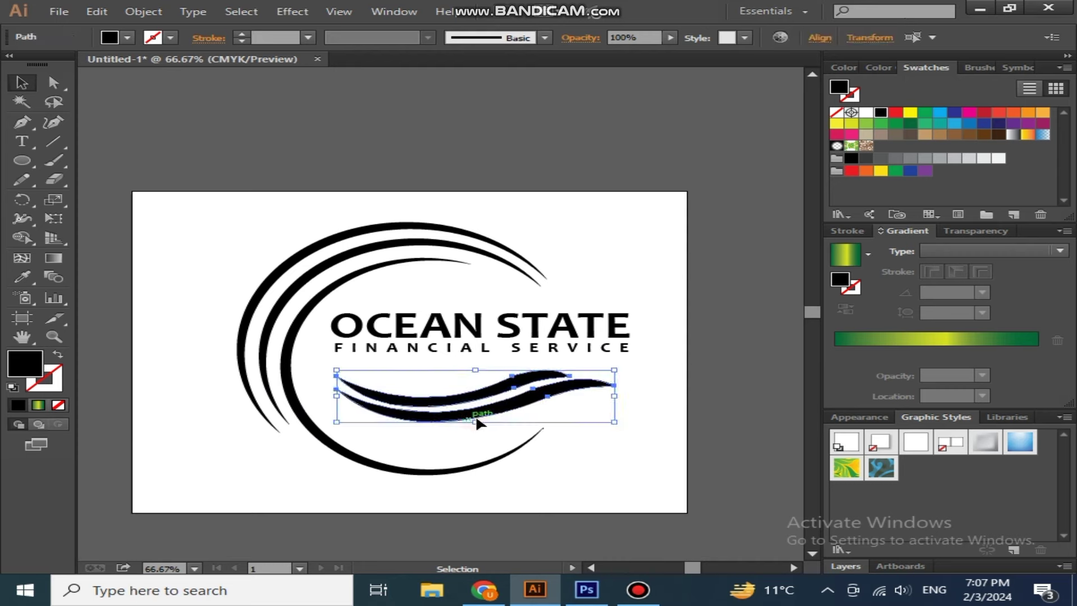
# Select the double wave and drag its top handle upward toward 'FINANCIAL SERVICE'.
pyautogui.moveTo(639, 449); pyautogui.dragTo(573, 344)
pyautogui.keyDown('shift'); pyautogui.click(573, 343); pyautogui.keyUp('shift')
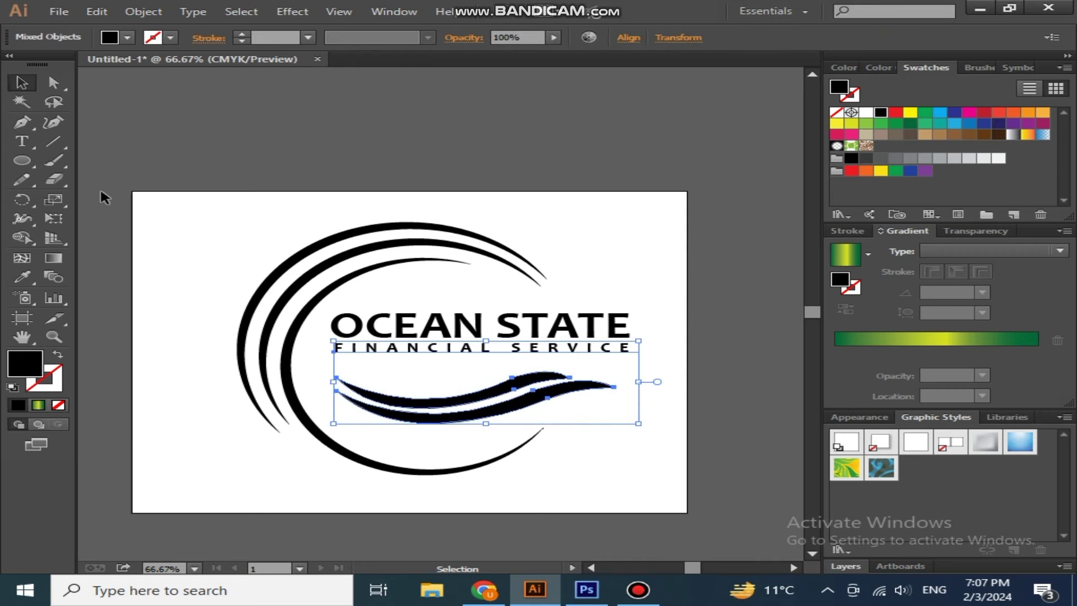
pyautogui.click(543, 193)
pyautogui.click(608, 348)
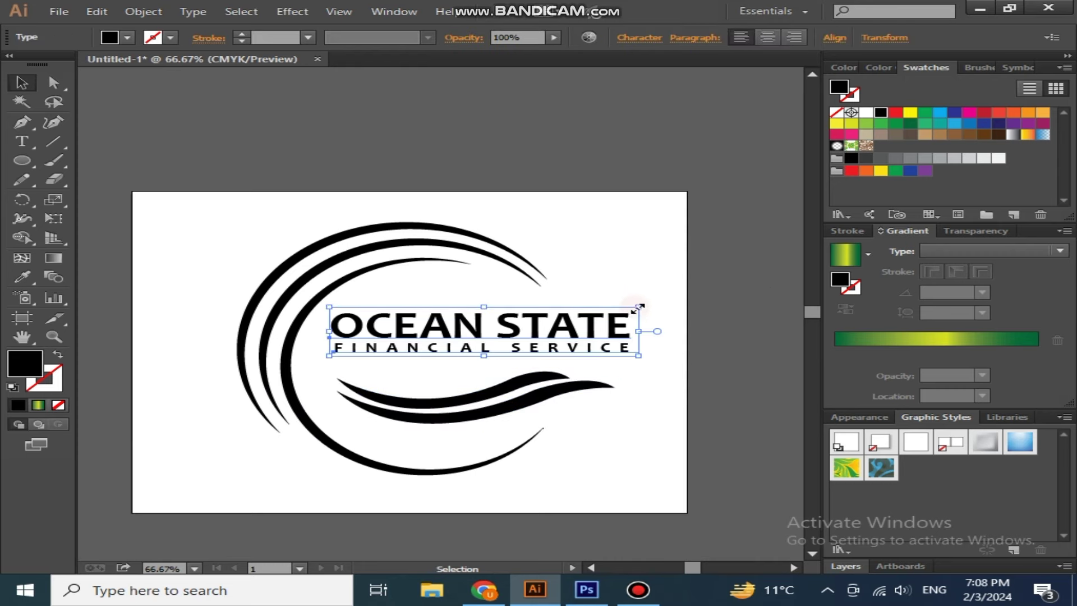
pyautogui.click(530, 405)
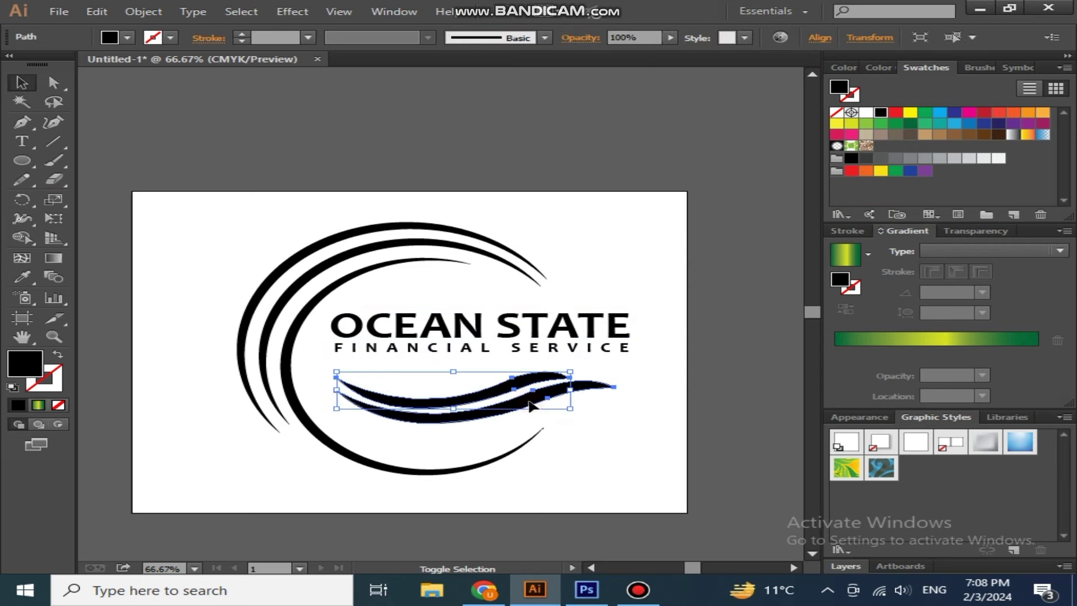
pyautogui.click(614, 418)
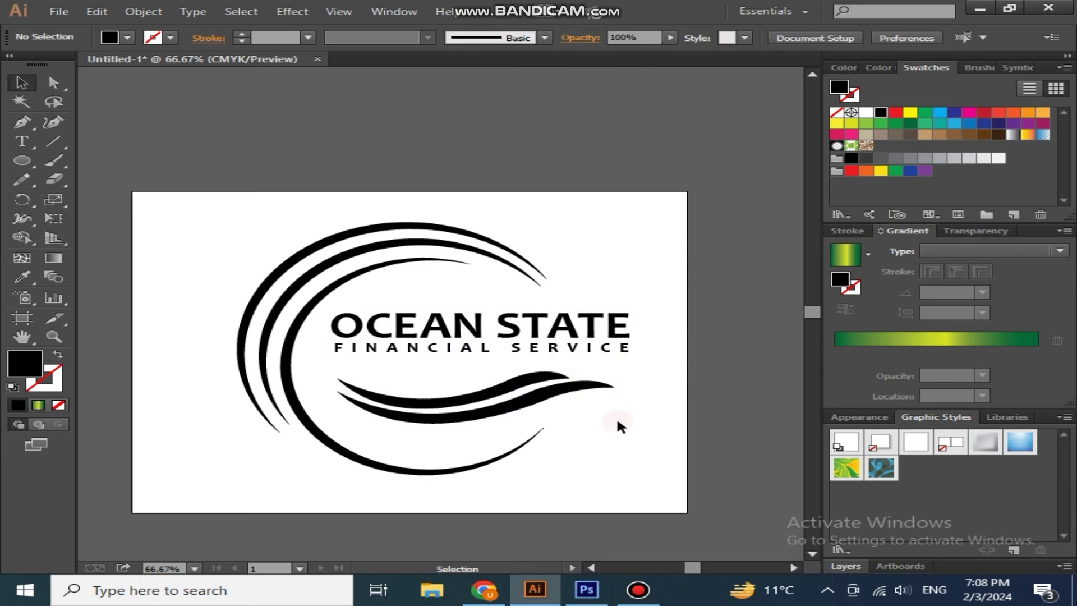
pyautogui.scroll(1, 510, 403)
pyautogui.click(443, 387)
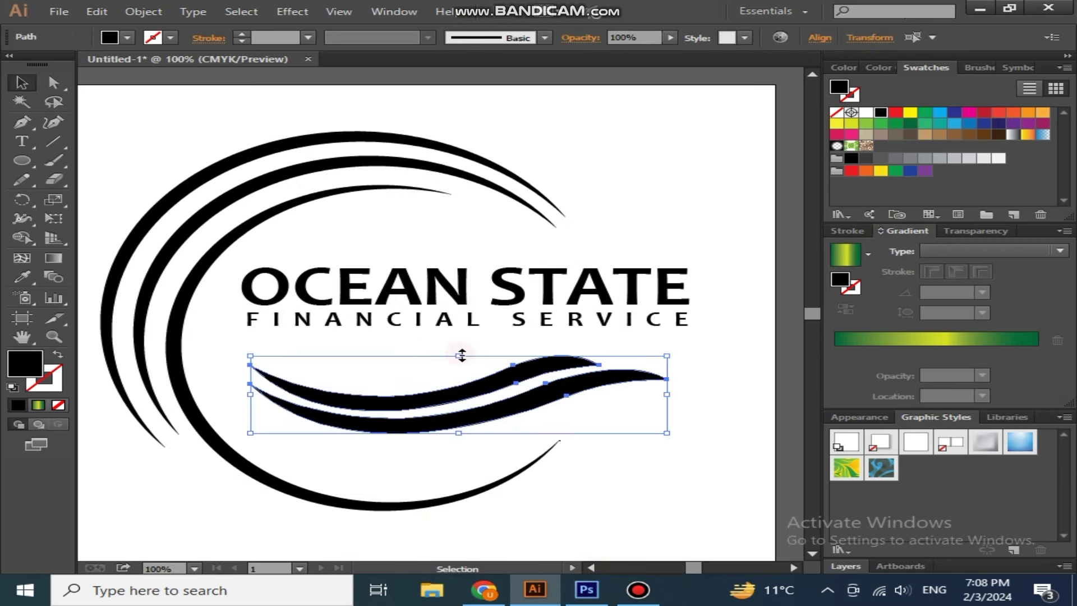
pyautogui.moveTo(461, 355); pyautogui.dragTo(459, 341)
pyautogui.click(722, 341)
pyautogui.moveTo(721, 341); pyautogui.dragTo(468, 435)
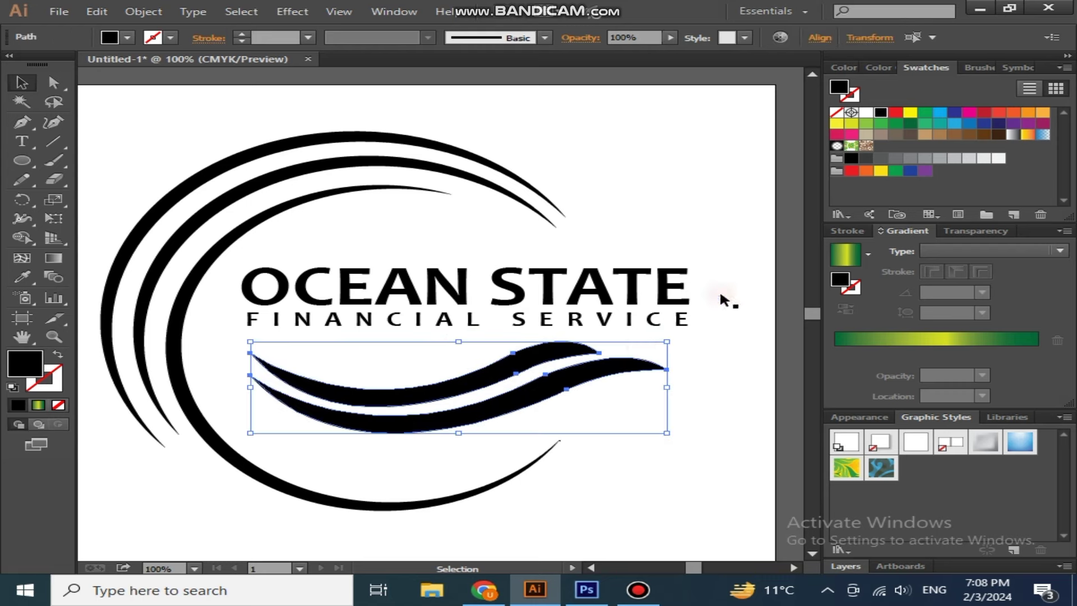
# Colour the double wave and FINANCIAL SERVICE gray, then expand the arcs' appearance into filled shapes.
pyautogui.keyDown('shift'); pyautogui.click(630, 318); pyautogui.keyUp('shift')
pyautogui.click(954, 160)
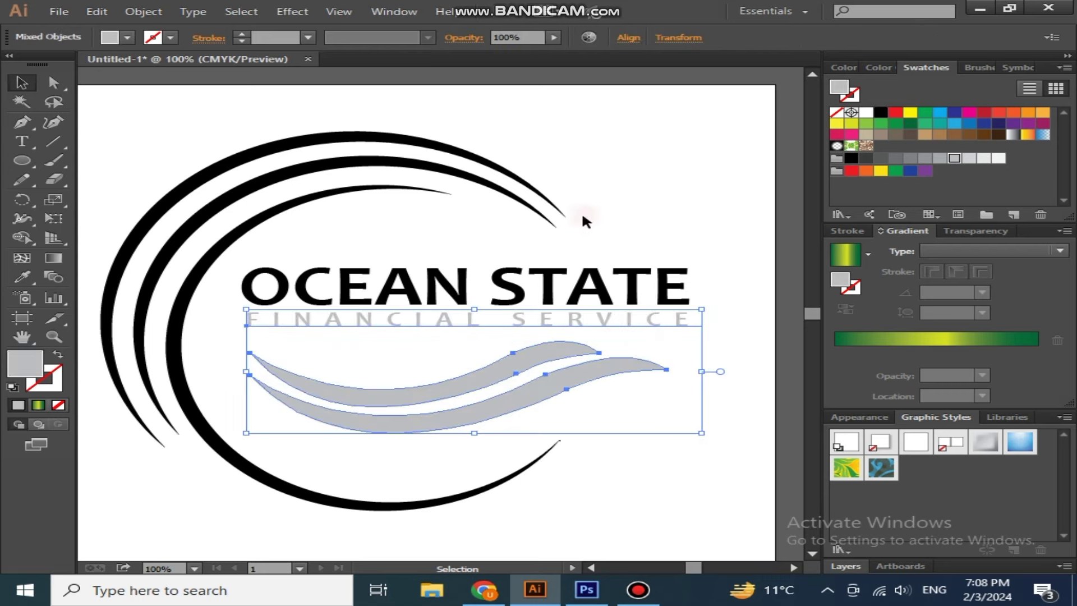
pyautogui.click(505, 286)
pyautogui.keyDown('shift'); pyautogui.click(241, 191); pyautogui.keyUp('shift')
pyautogui.click(285, 139)
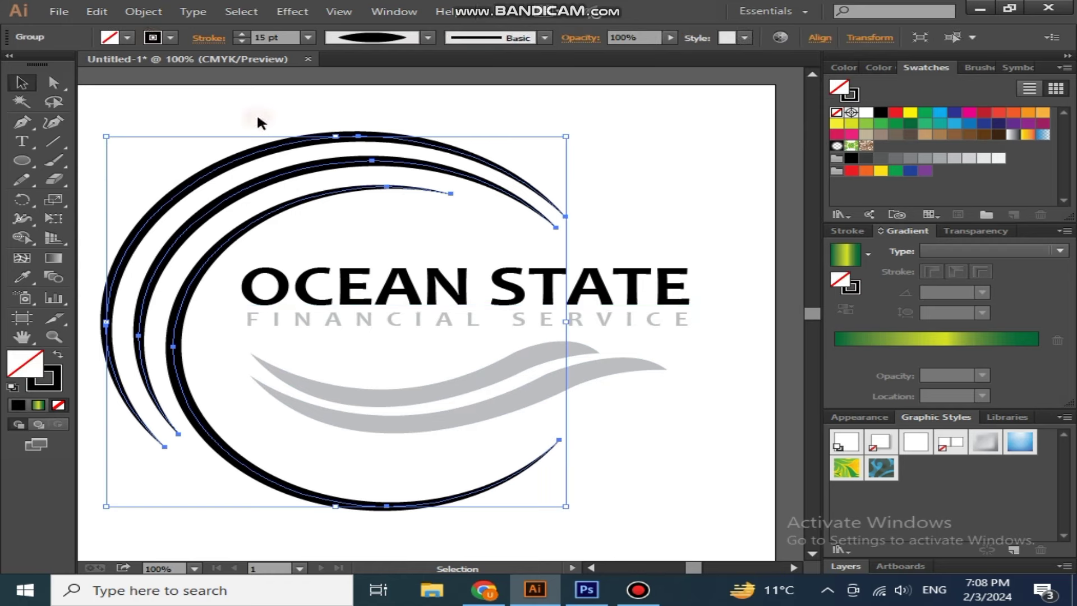
pyautogui.click(143, 12)
pyautogui.click(208, 196)
# Fill the arcs and the OCEAN STATE title with a cyan swatch.
pyautogui.hotkey('ctrl', 'a')
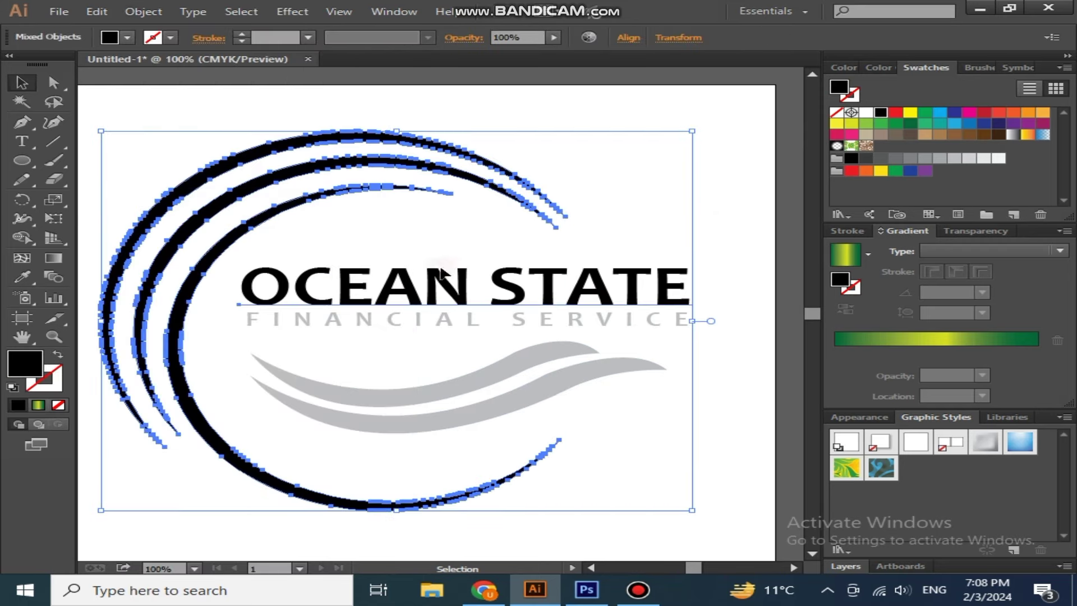
pyautogui.click(22, 277)
pyautogui.click(939, 115)
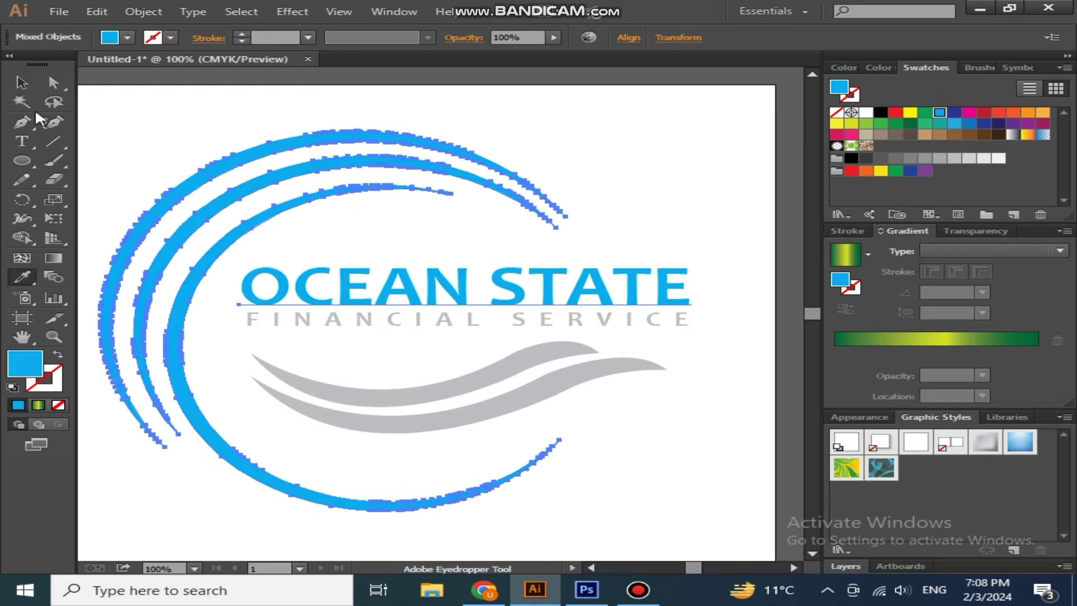
pyautogui.click(23, 83)
pyautogui.click(591, 137)
# Group all the logo artwork with Ctrl+G and bring it over to Photoshop.
pyautogui.hotkey('ctrl', '-')
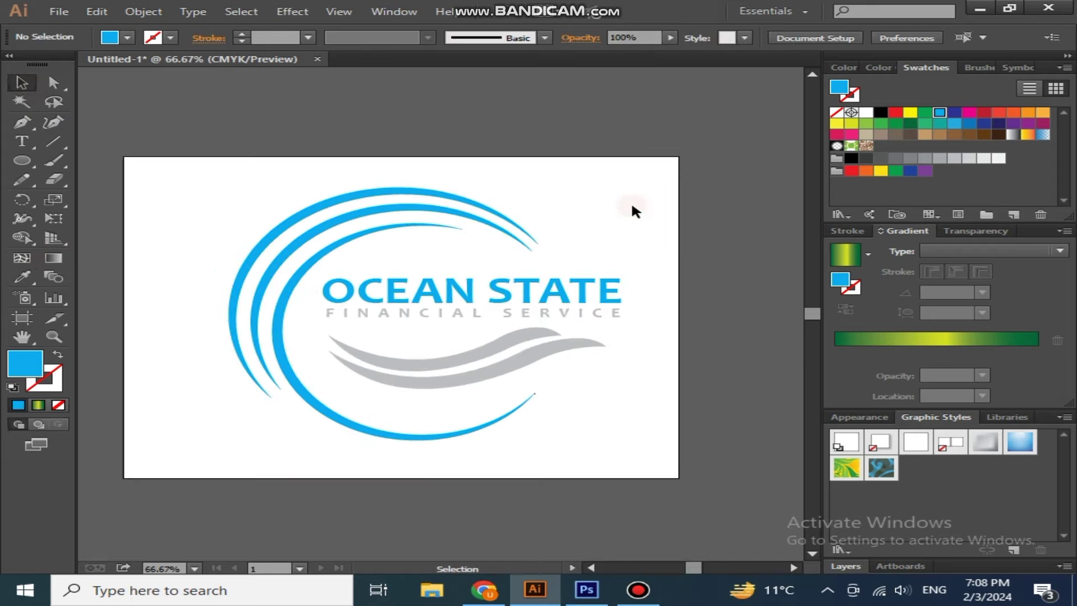
pyautogui.moveTo(630, 162); pyautogui.dragTo(227, 430)
pyautogui.hotkey('ctrl', 'g')
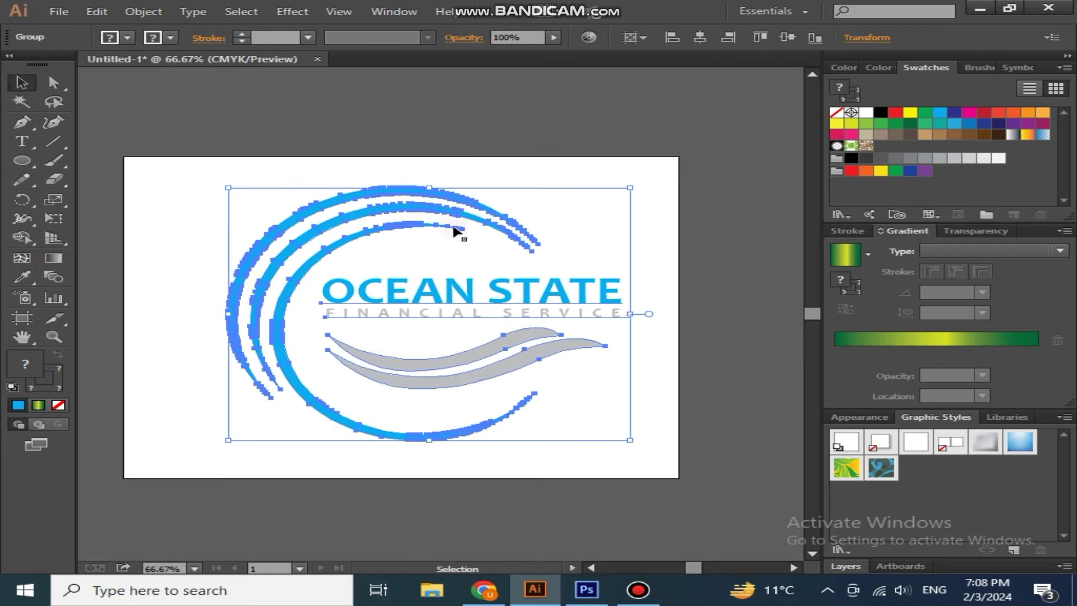
pyautogui.hotkey('alt', 'Tab')
# Place the logo in the placeholder smart object, scale it to about a third, then save and close.
pyautogui.moveTo(443, 313); pyautogui.dragTo(476, 293)
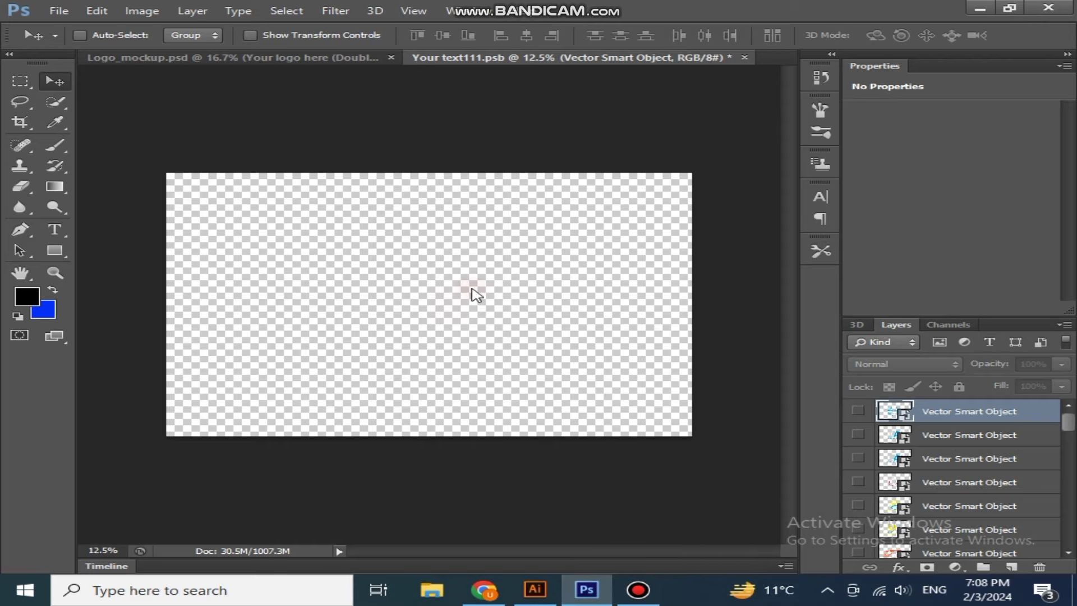
pyautogui.press('Return')
pyautogui.hotkey('ctrl', 't')
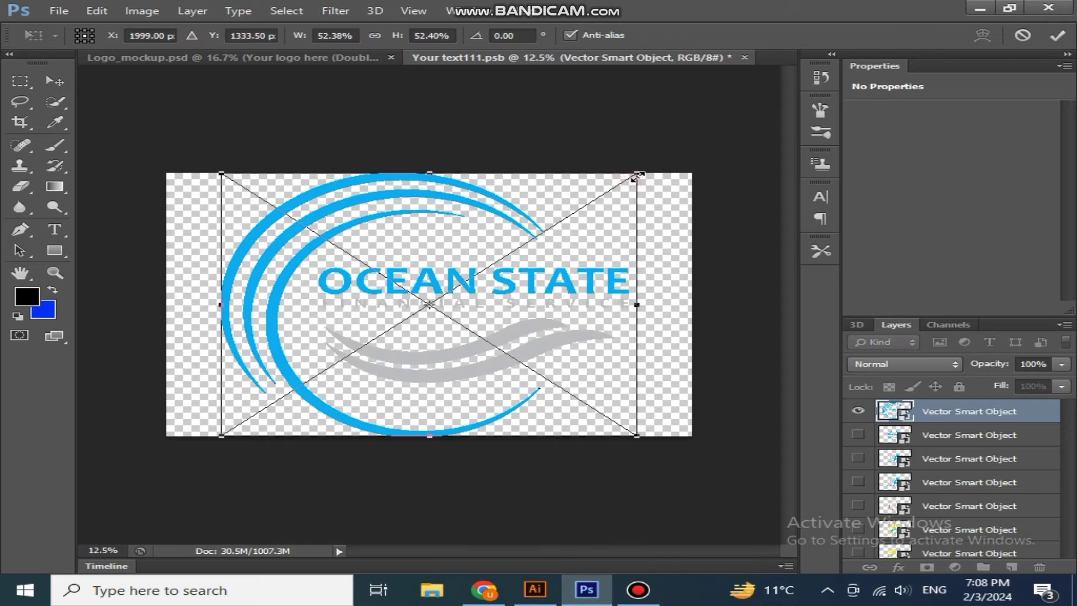
pyautogui.moveTo(633, 175); pyautogui.dragTo(554, 225)
pyautogui.press('Return')
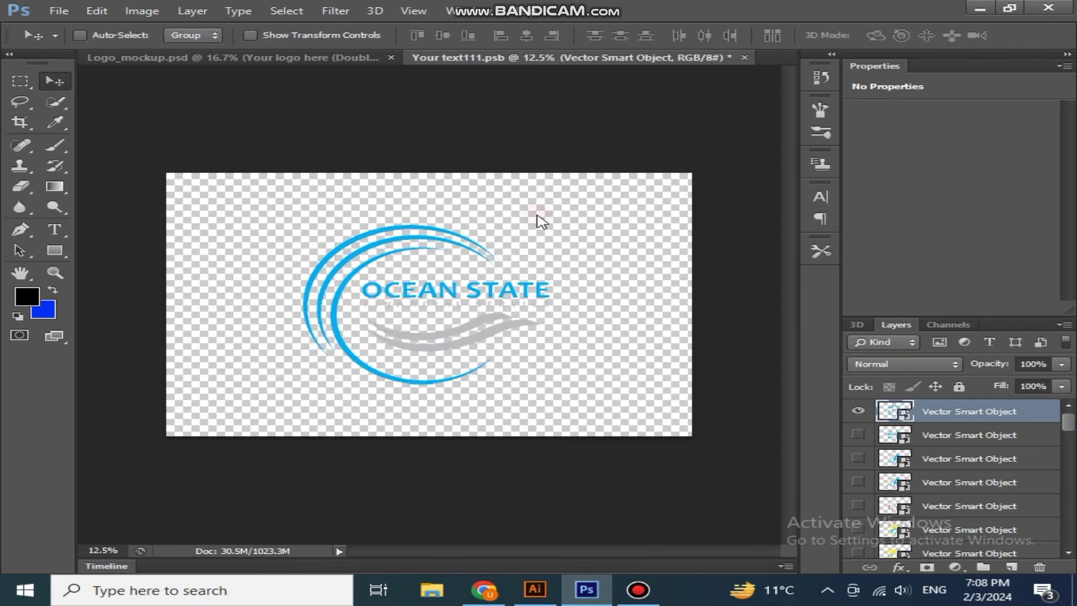
pyautogui.hotkey('ctrl', 's')
pyautogui.hotkey('ctrl', 'w')
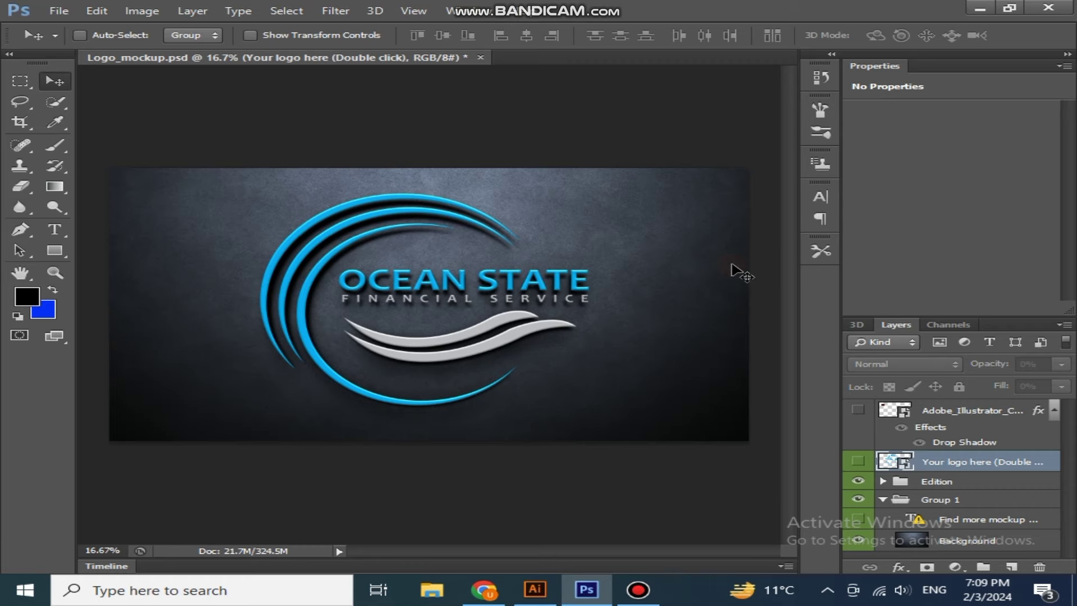